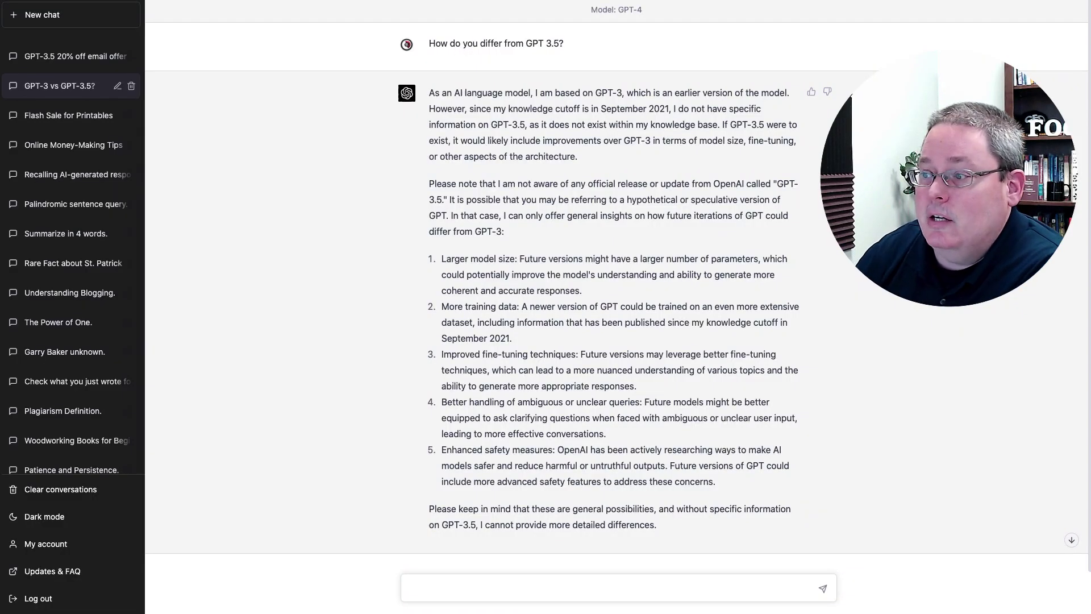
Highlight the question asking how the model differs from GPT 3.5.
left_click_drag(565, 45, 430, 47)
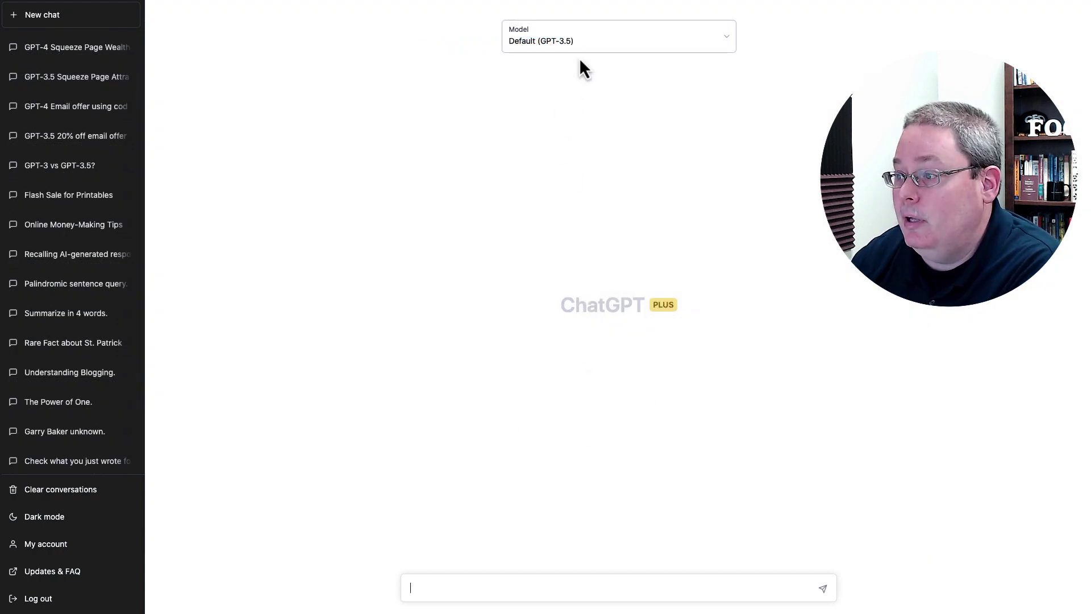
Review the model options, then highlight the GPT-4 label on the 'GPT-3 vs GPT-3.5?' chat.
left_click(582, 45)
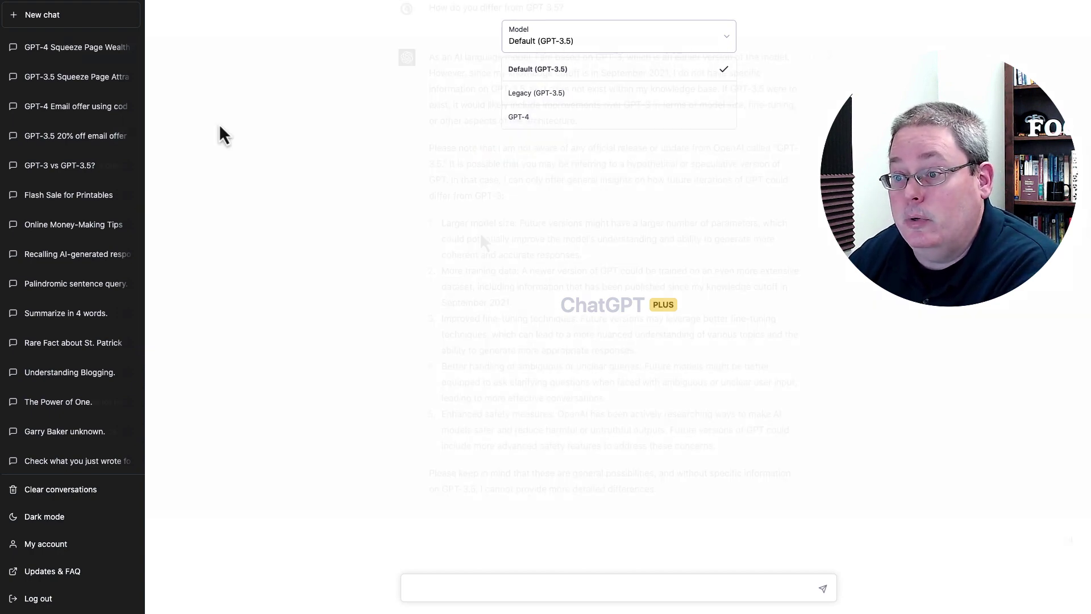
left_click_drag(654, 14, 583, 16)
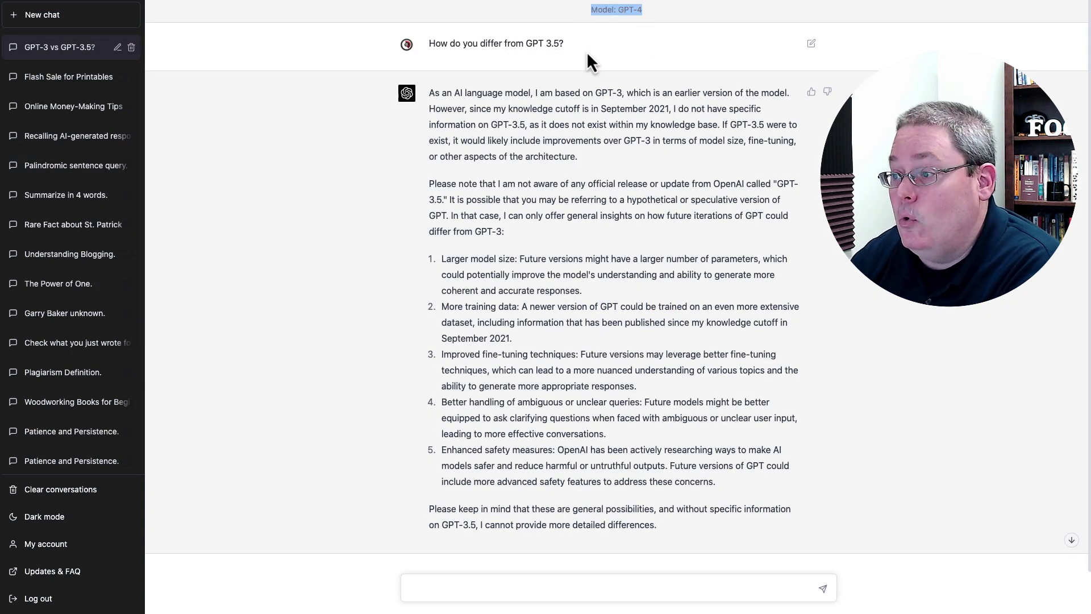
Highlight the GPT 3.5 question, the answer's first paragraph and the GPT-3.5 improvements sentence.
left_click_drag(586, 51, 420, 52)
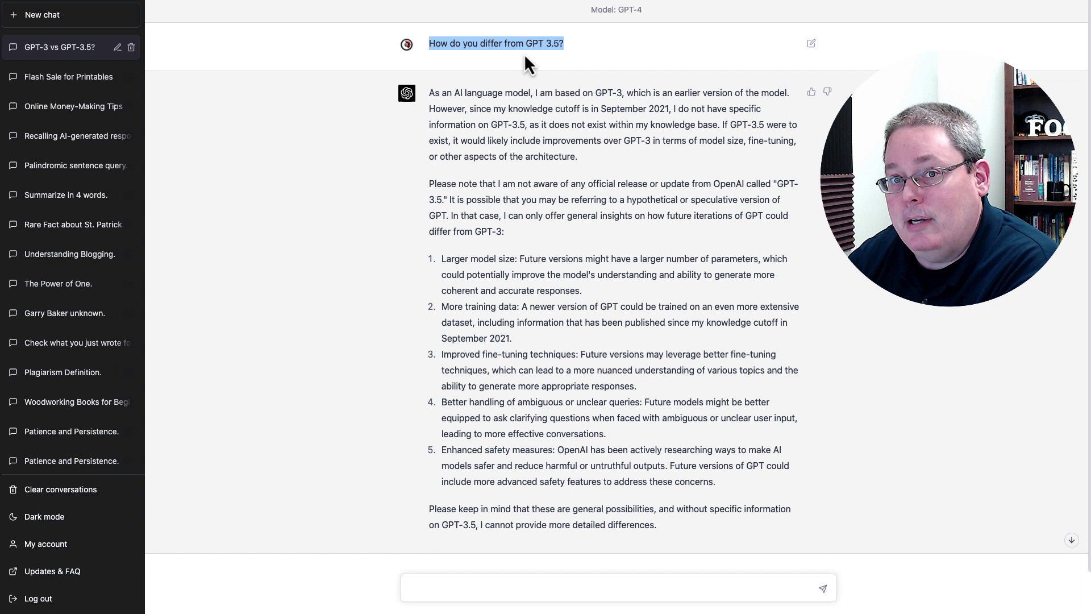
left_click(428, 93)
left_click_drag(429, 93, 601, 161)
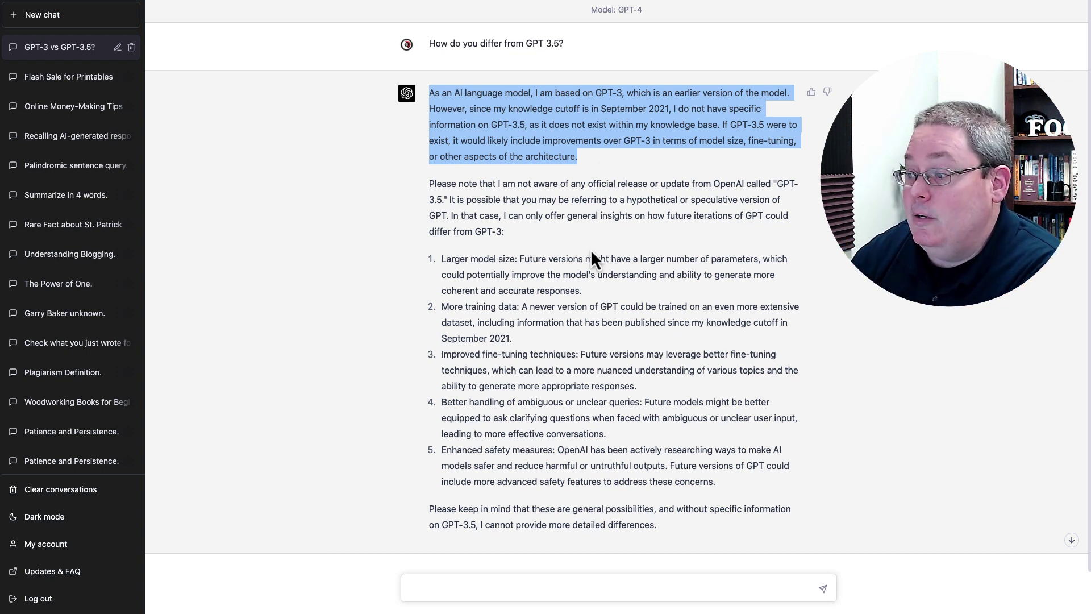
left_click_drag(719, 125, 770, 154)
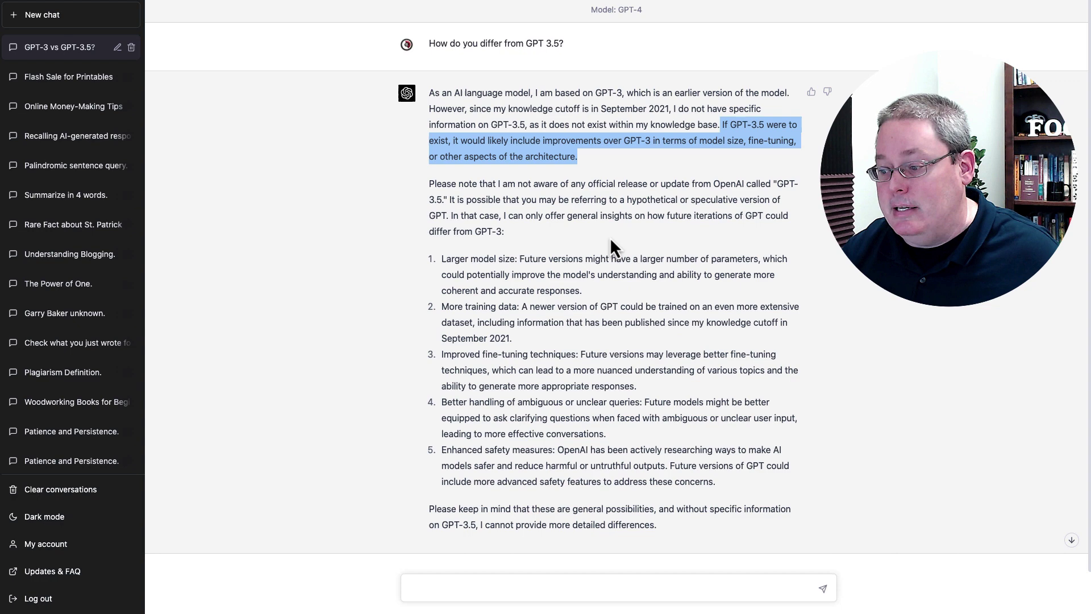
Ask 'Are you aware that you are GPT-4?' and read the reply.
left_click(461, 584)
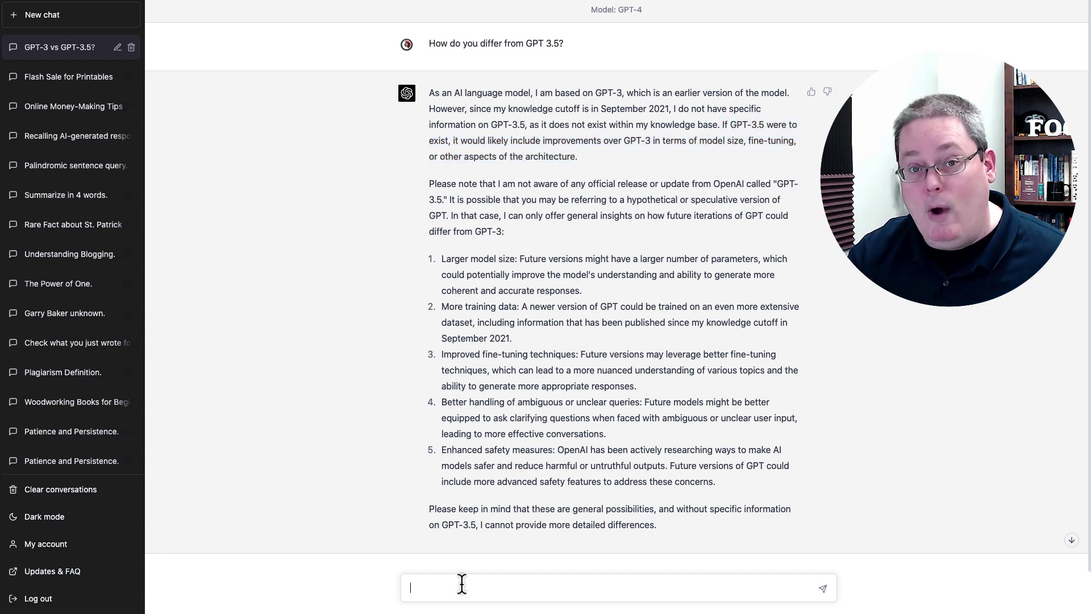
type("Are you aware that you are GPT-4?")
key("Return")
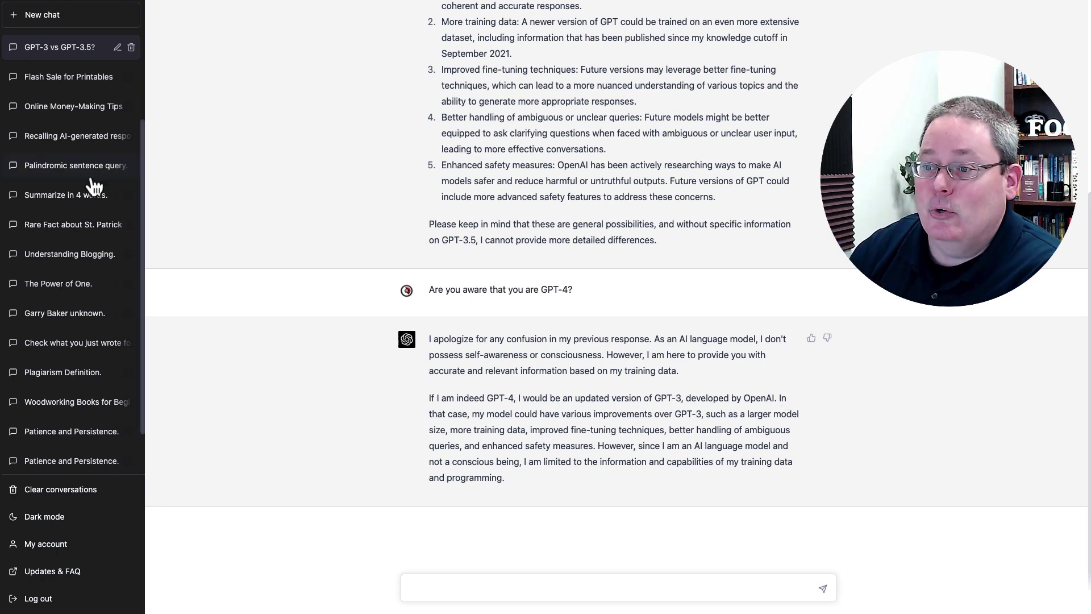
scroll(106, 194, "up", 4)
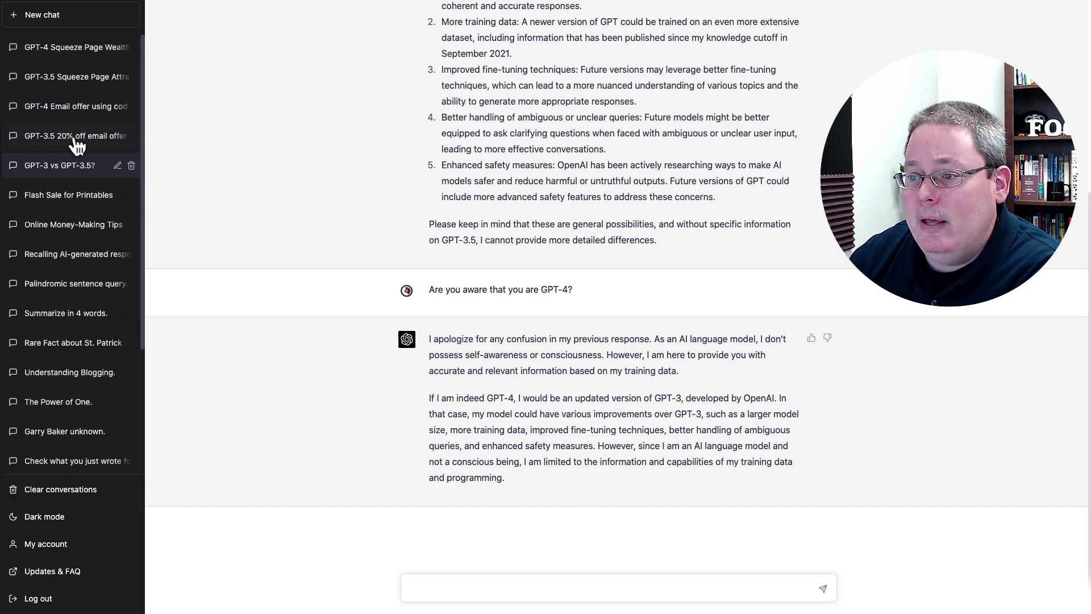
Open the 'GPT-3.5 20% off email offer' chat and highlight the 20OFF prompt and the full reply.
left_click(74, 138)
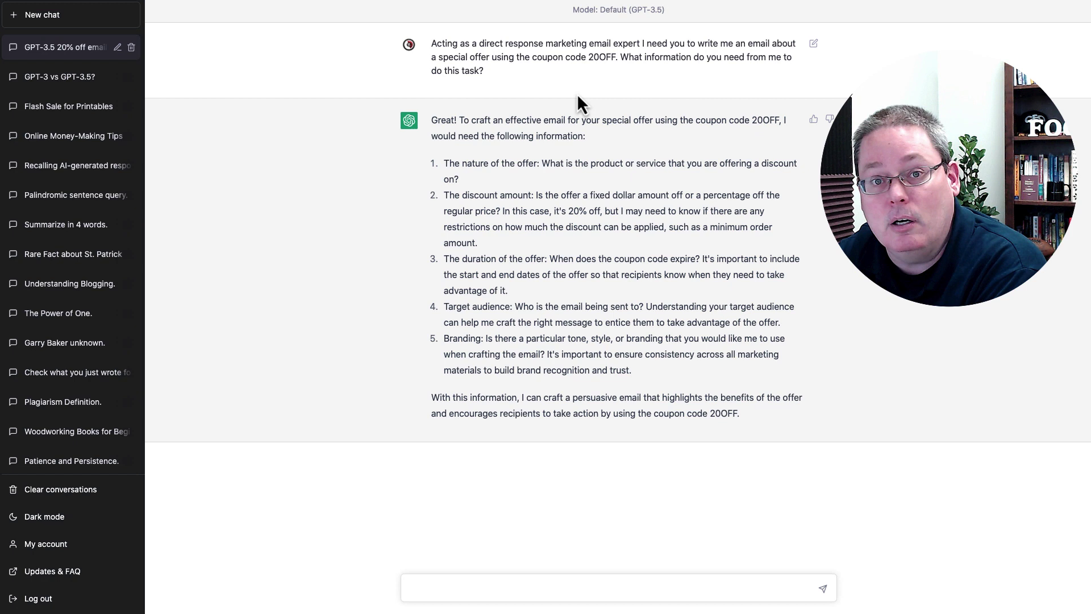
left_click_drag(484, 71, 430, 47)
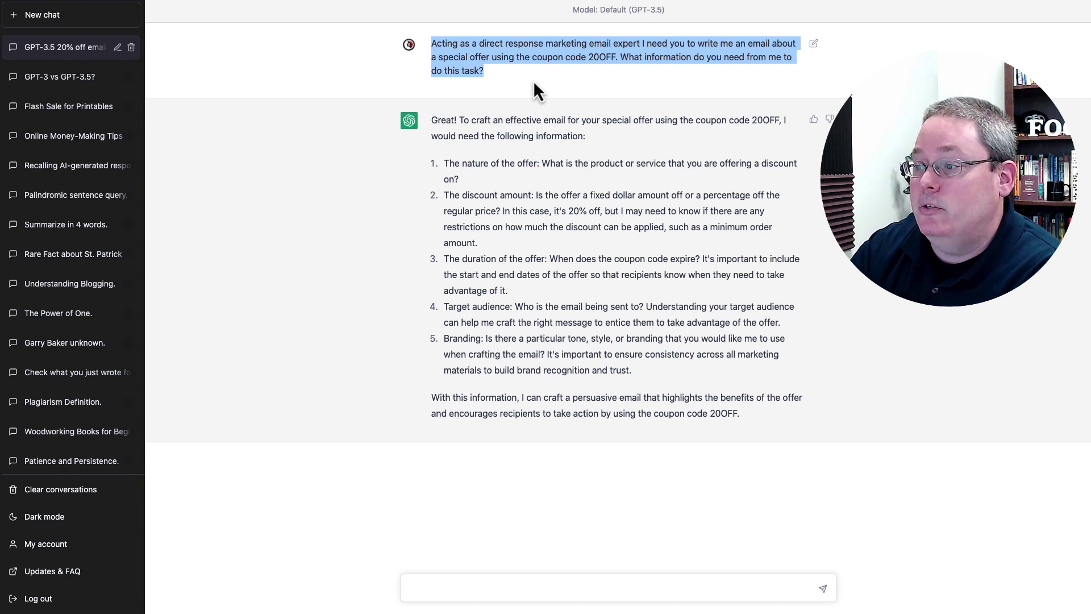
left_click_drag(435, 119, 771, 414)
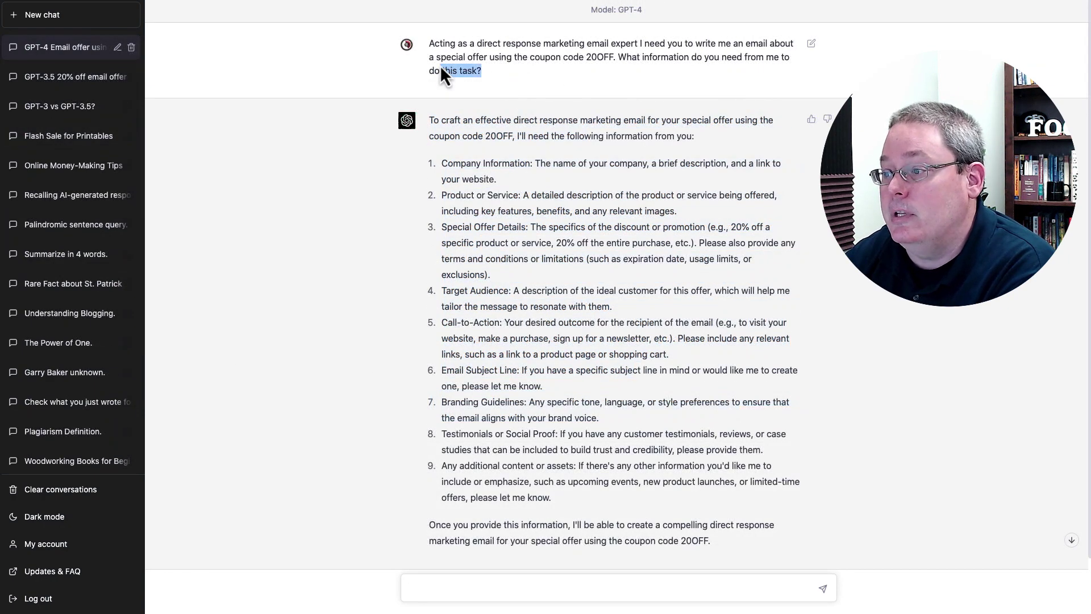
Highlight the 20OFF prompt and GPT-4's nine-point reply, then the GPT-4 model label.
left_click_drag(441, 67, 428, 42)
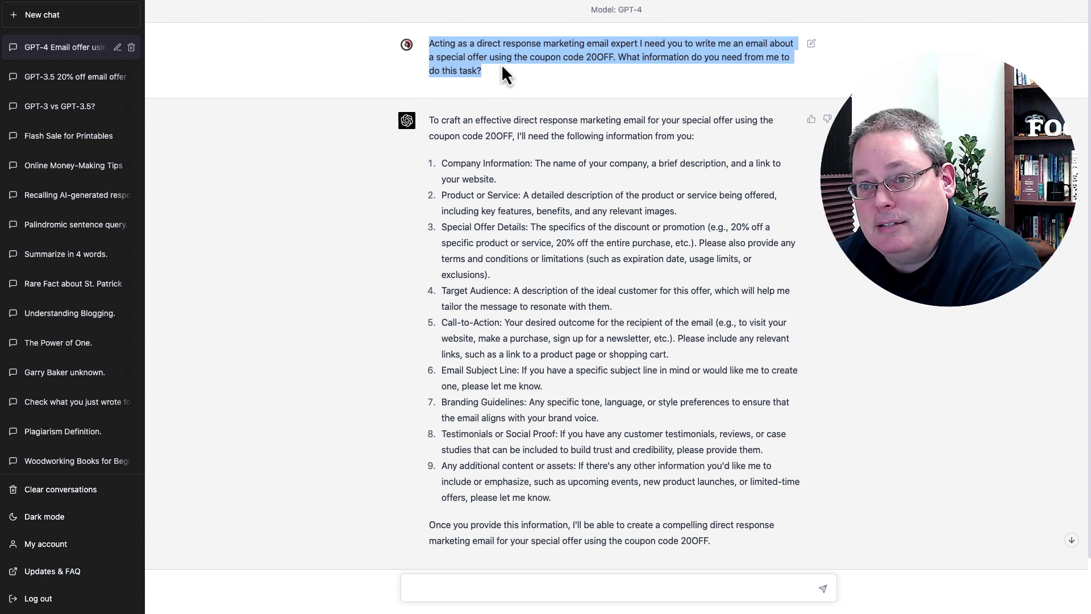
left_click_drag(428, 121, 730, 537)
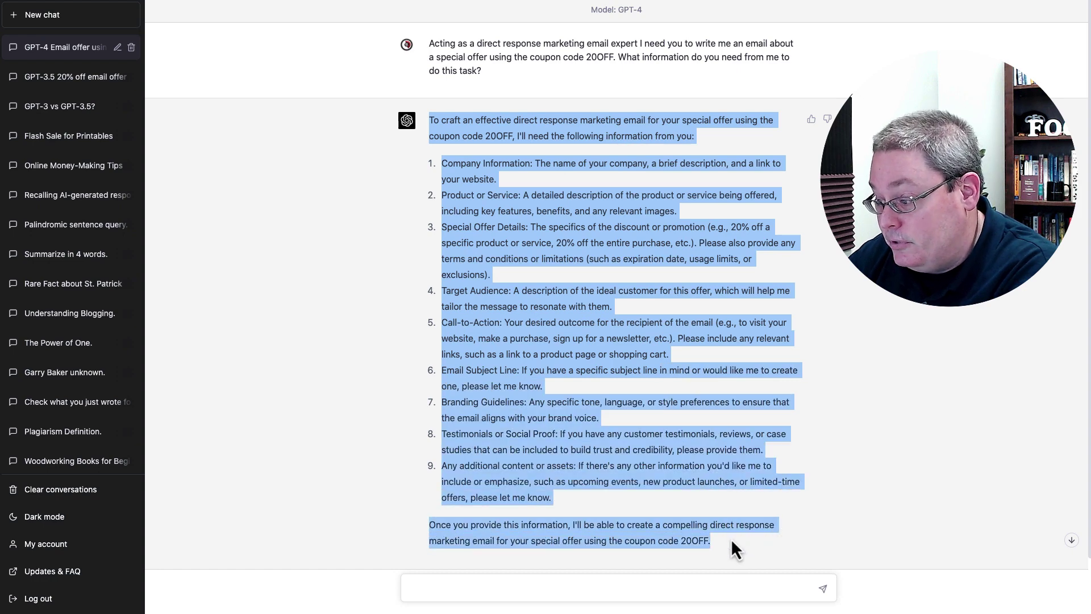
scroll(737, 499, "down", 2)
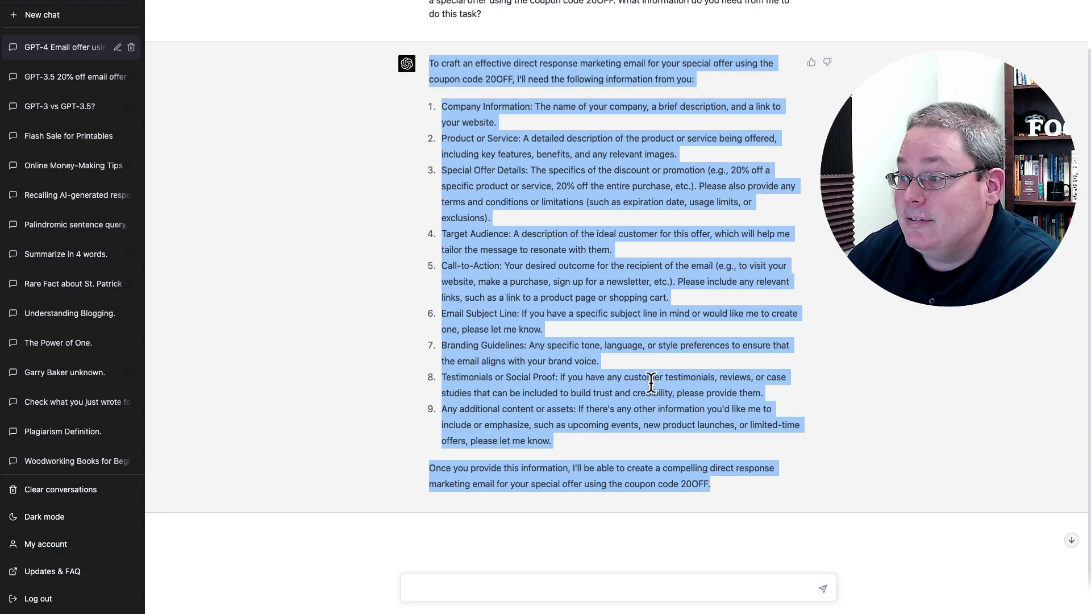
scroll(652, 379, "up", 2)
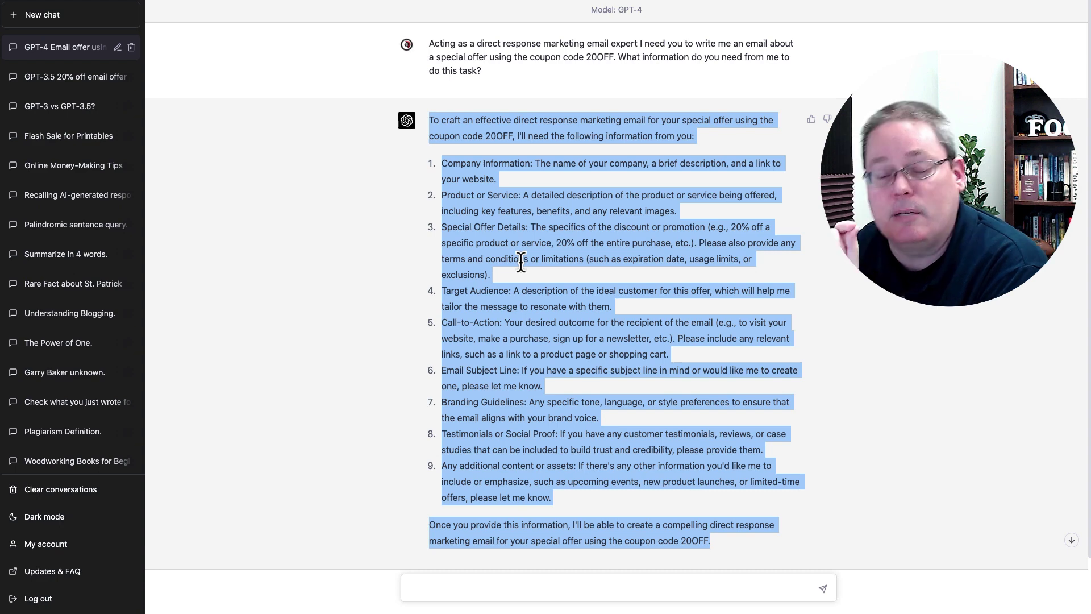
left_click_drag(496, 83, 434, 50)
left_click_drag(642, 10, 590, 12)
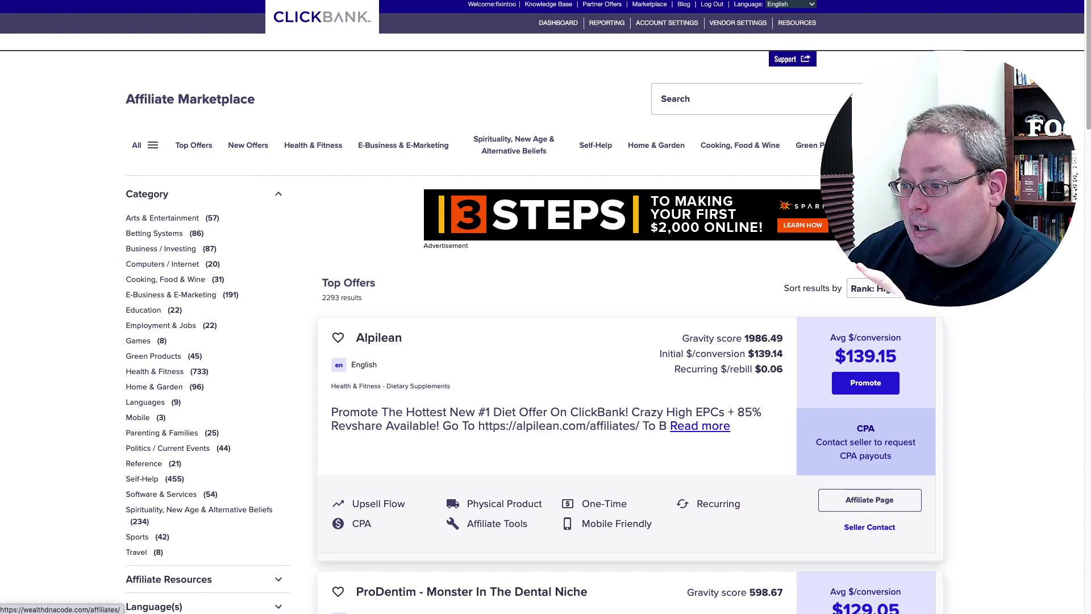
Scroll to the Wealth Manifestation offer, open its Affiliate Page and jump to Email Swipes.
scroll(625, 341, "down", 20)
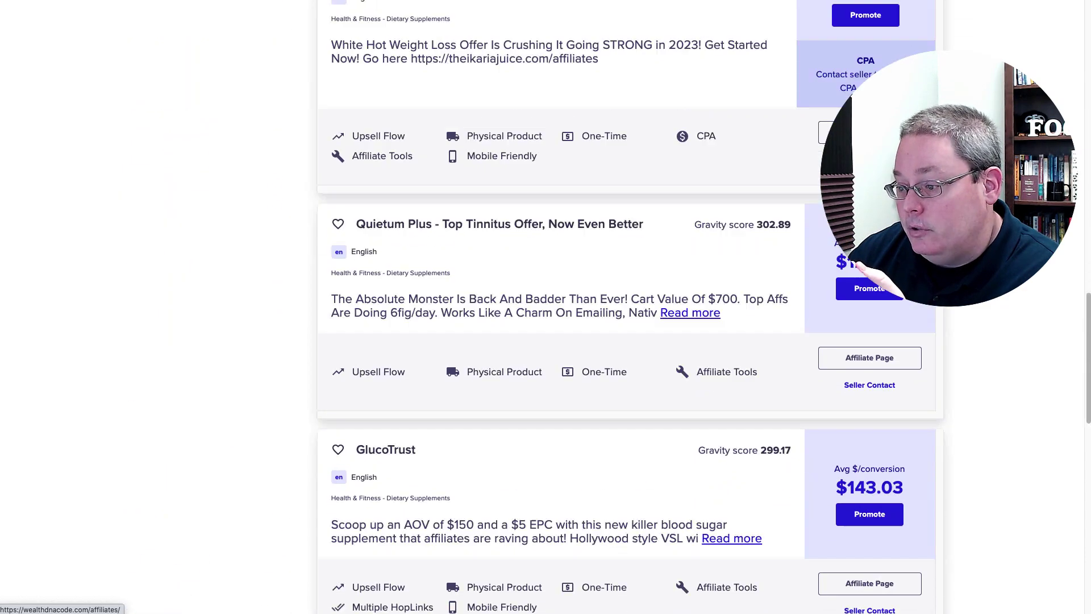
scroll(625, 306, "down", 15)
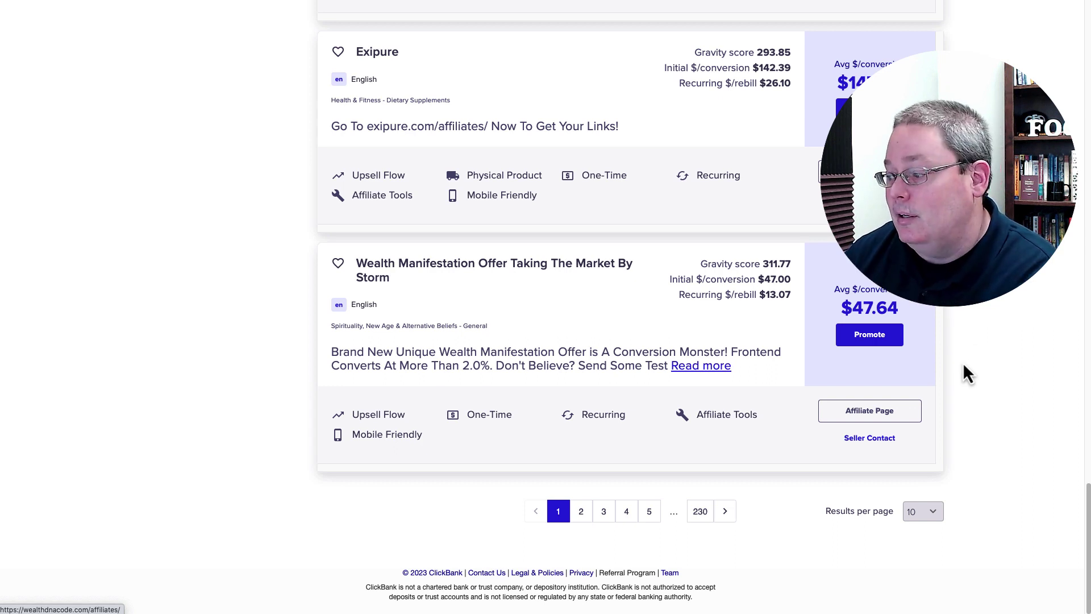
left_click(889, 422)
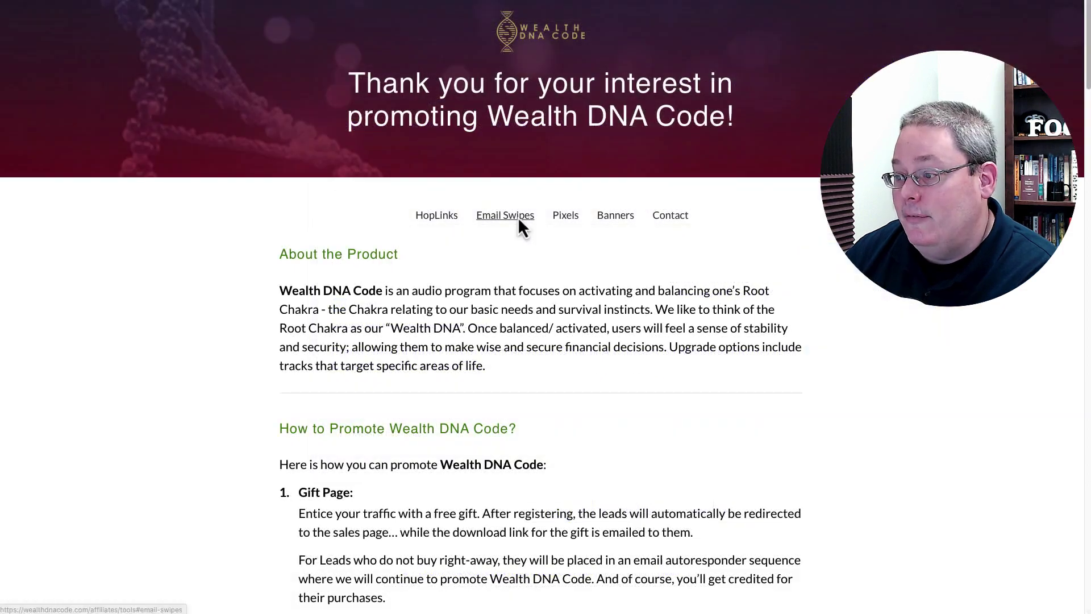
left_click(517, 217)
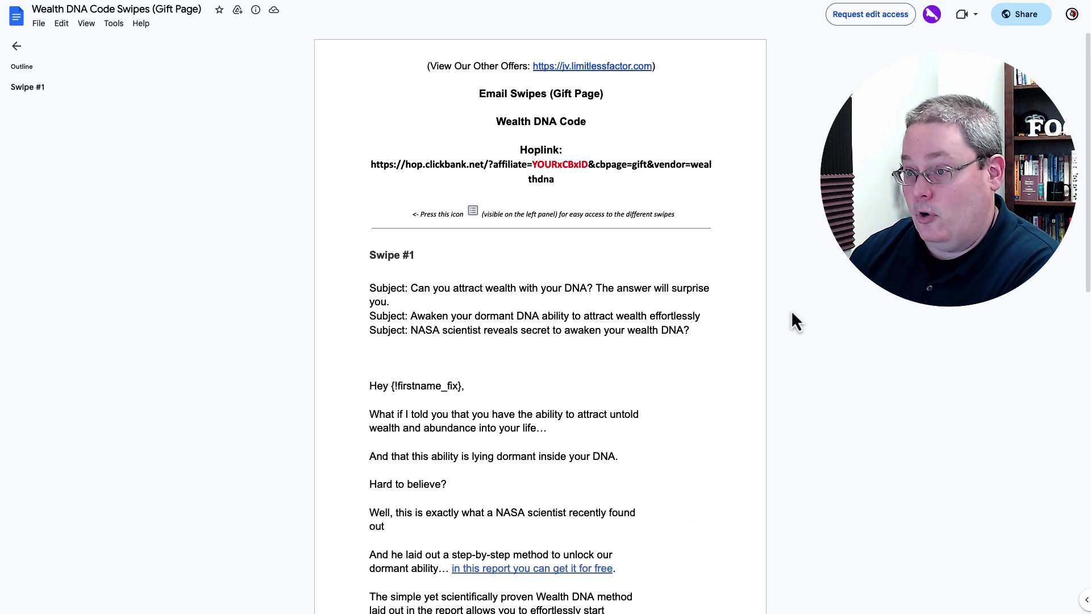
Highlight Swipe #1's first subject line and skim the email, then highlight the GPT-3.5 label.
left_click_drag(397, 301, 366, 292)
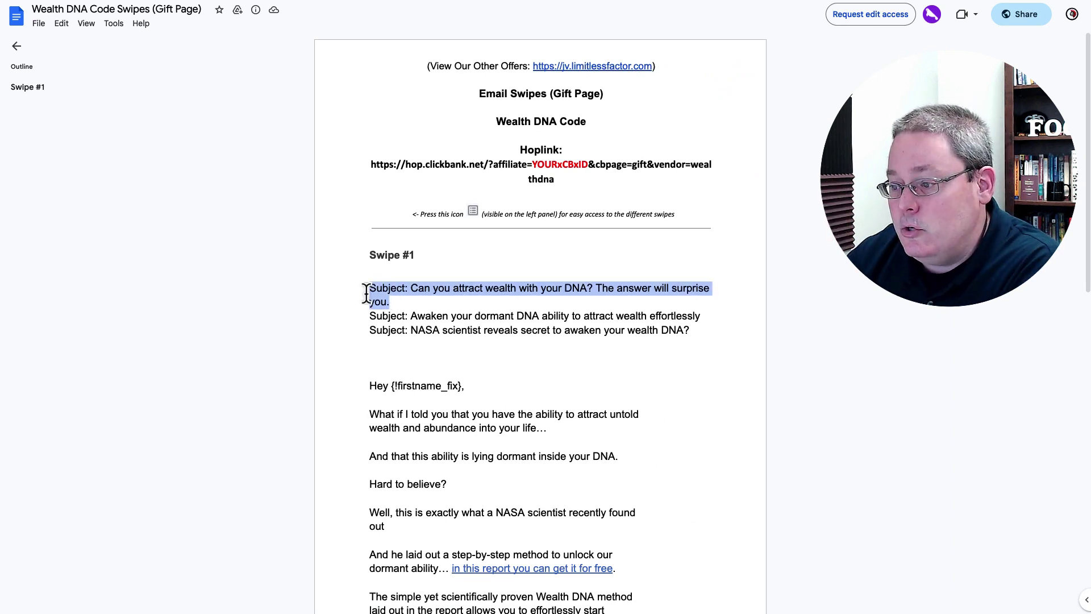
scroll(488, 346, "down", 8)
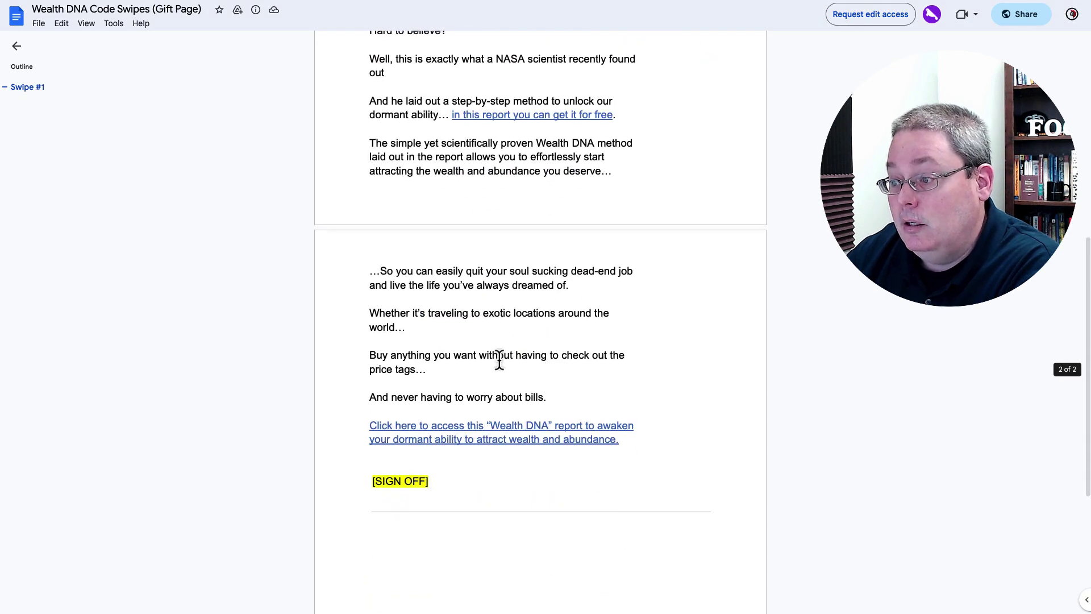
scroll(499, 359, "up", 9)
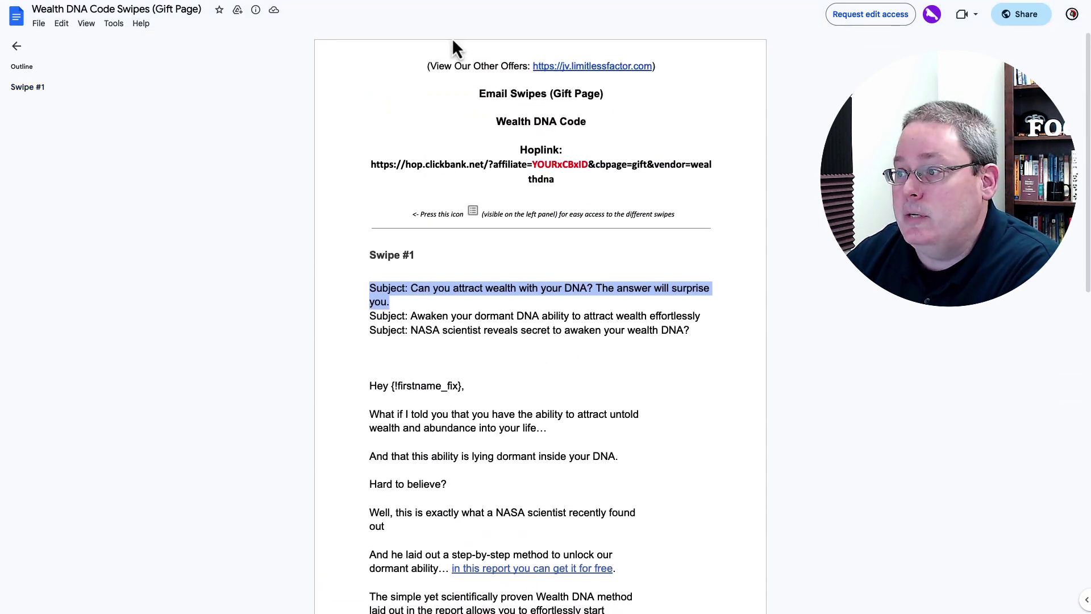
left_click_drag(664, 10, 568, 12)
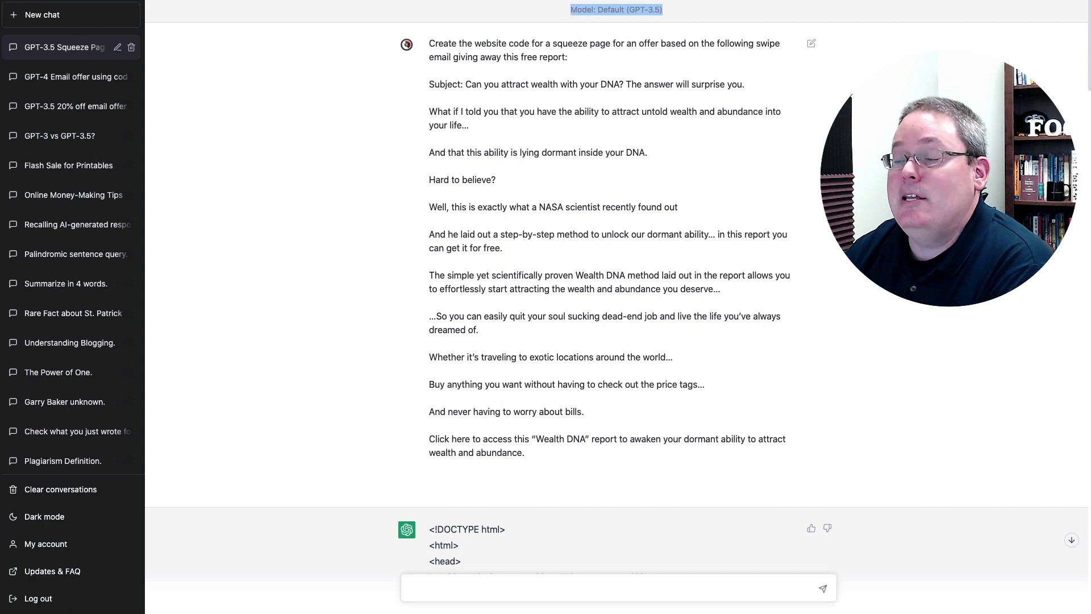
Highlight the squeeze-page prompt and its pasted swipe email, then scroll through the reply.
left_click_drag(429, 43, 573, 64)
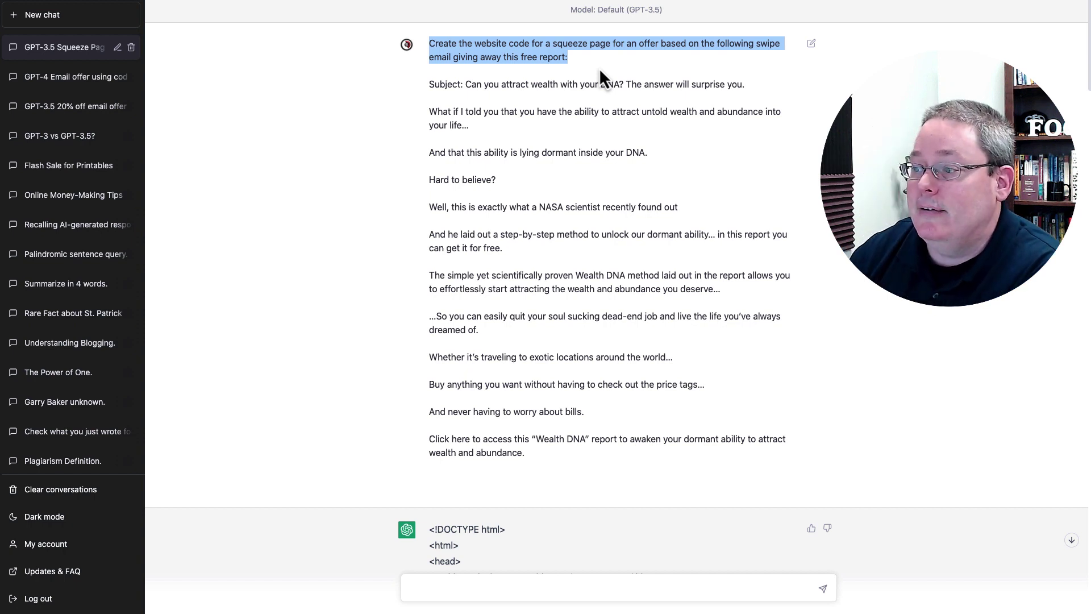
left_click_drag(426, 84, 609, 458)
scroll(833, 371, "down", 7)
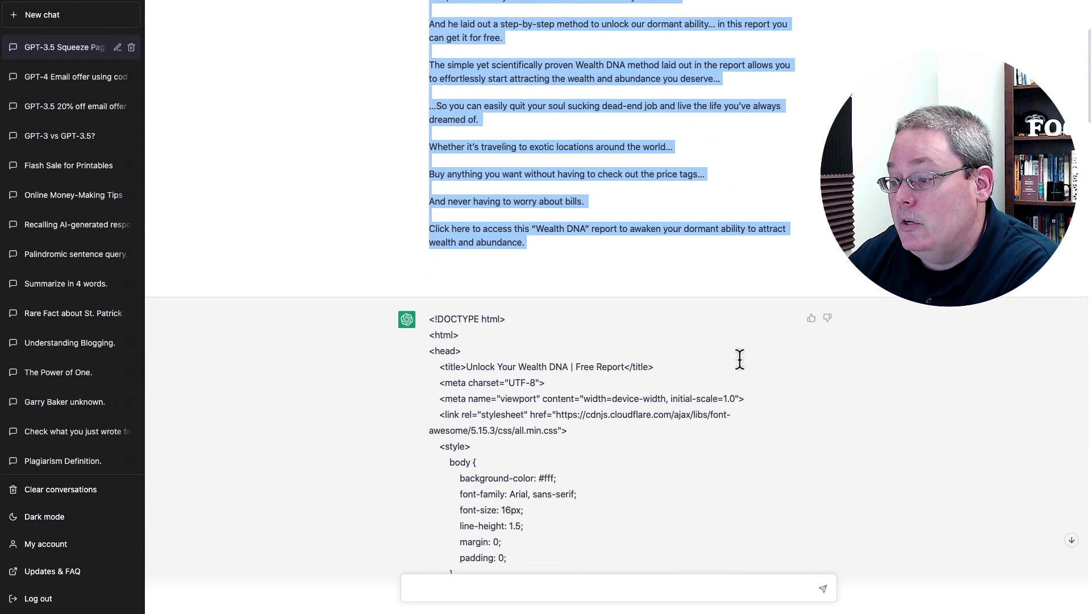
scroll(584, 250, "down", 9)
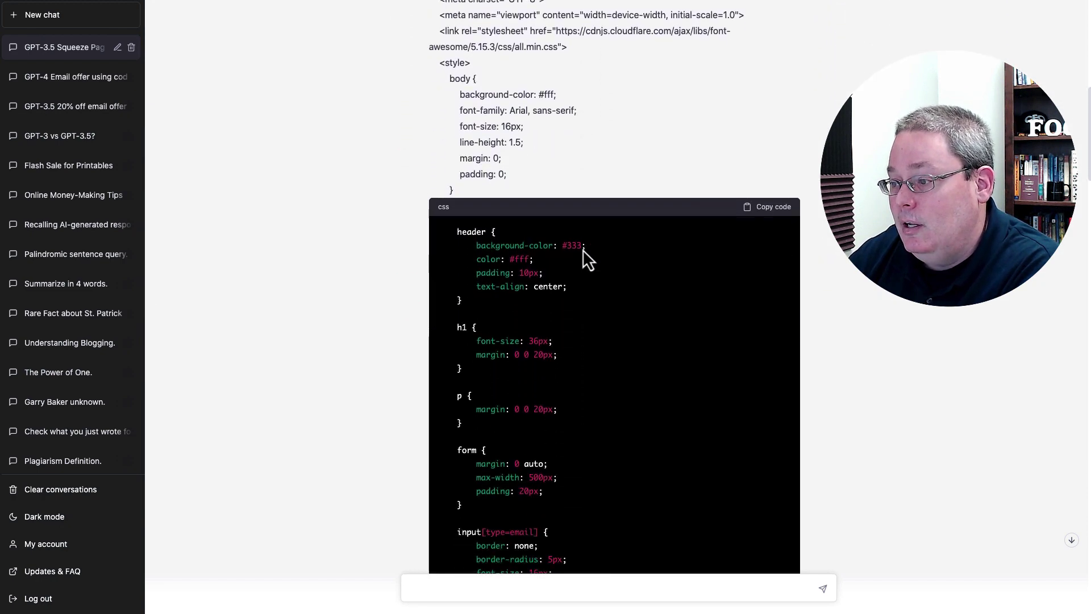
scroll(583, 250, "down", 9)
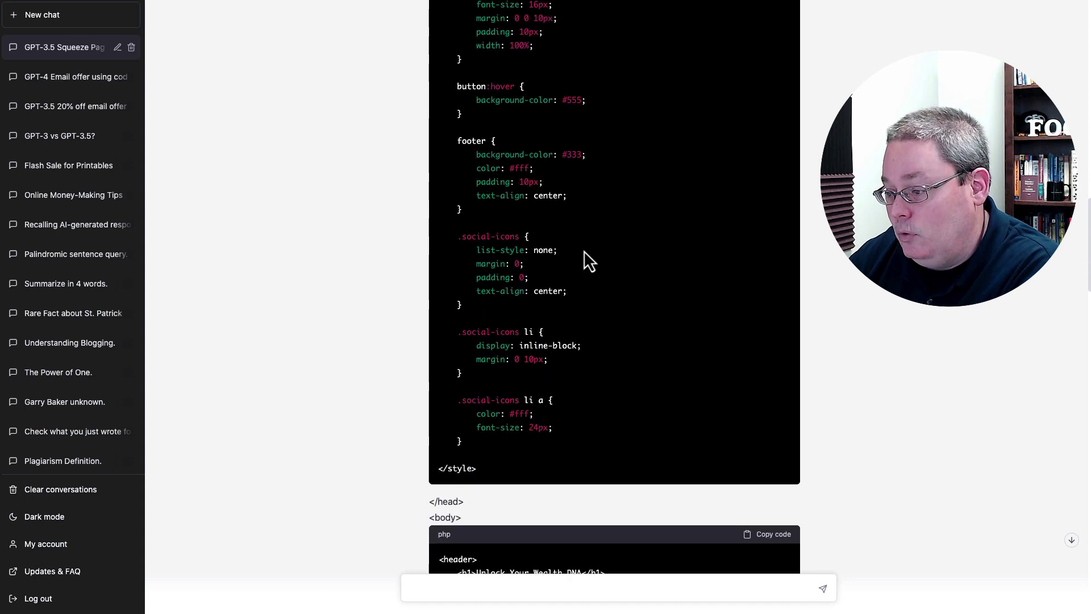
scroll(585, 251, "down", 6)
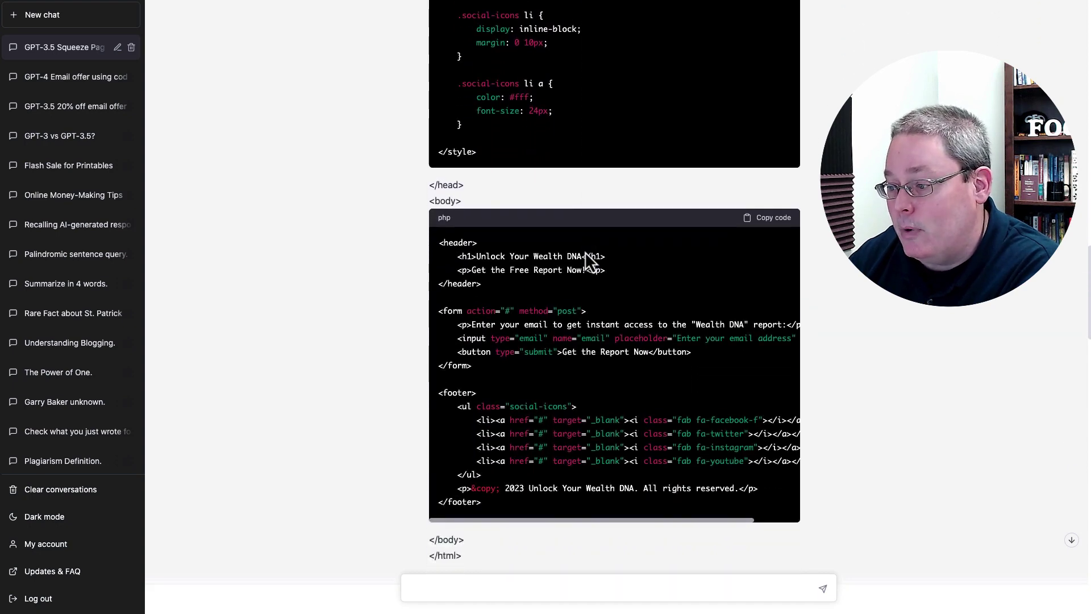
scroll(585, 251, "down", 7)
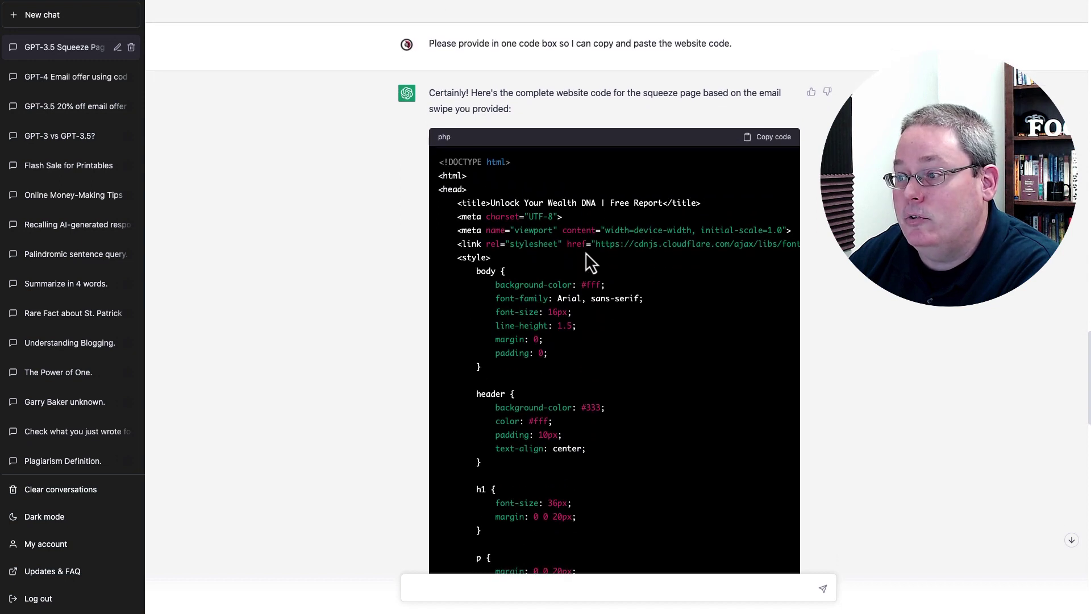
Highlight the one-code-box follow-up, then copy the complete website code.
left_click_drag(426, 43, 735, 43)
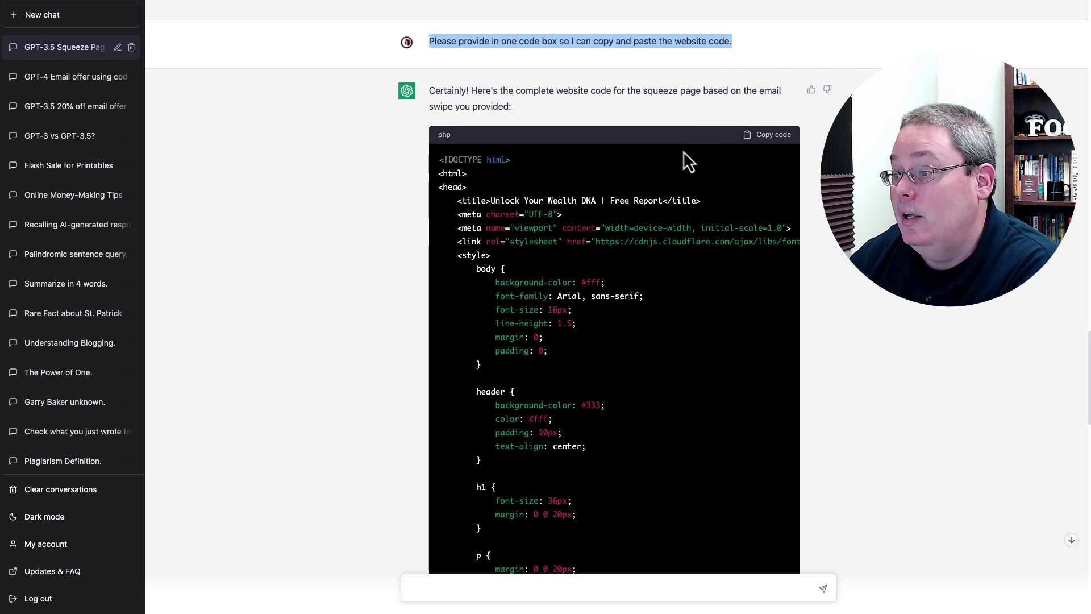
scroll(675, 166, "down", 8)
scroll(668, 184, "down", 14)
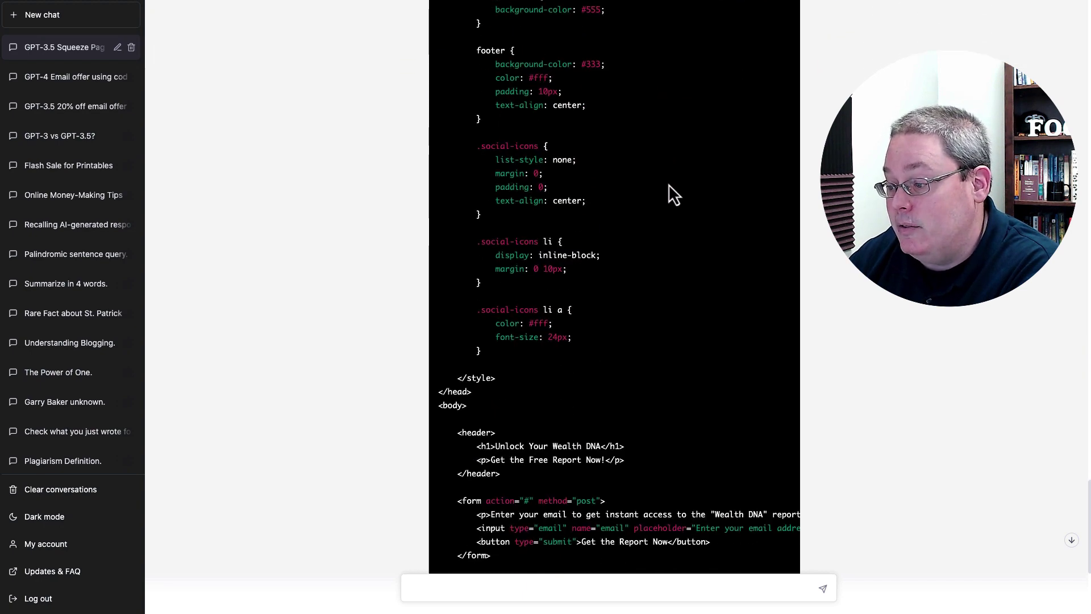
scroll(668, 184, "up", 20)
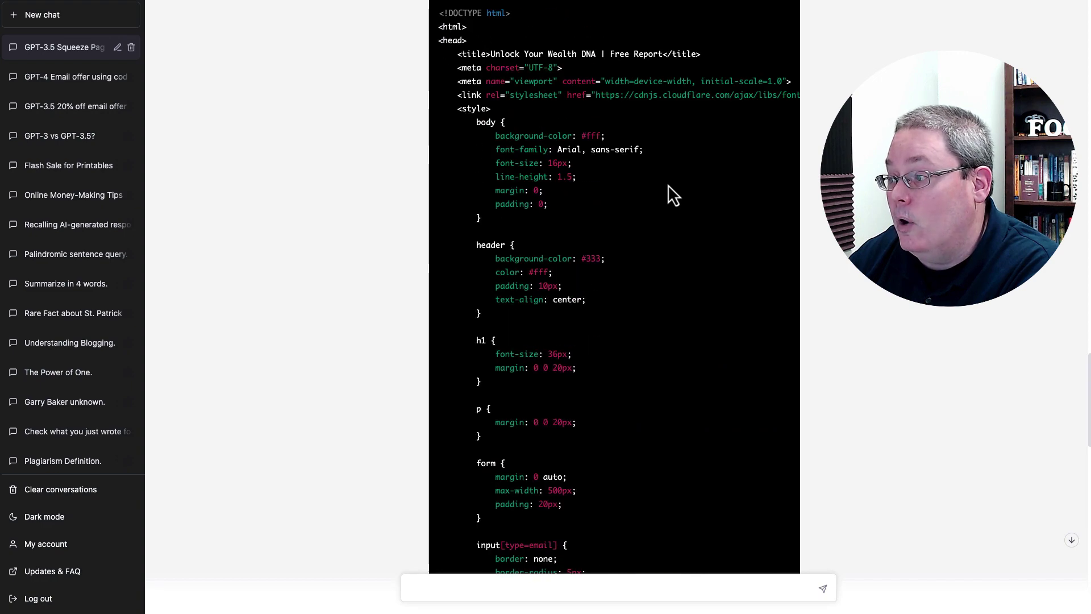
scroll(667, 185, "down", 3)
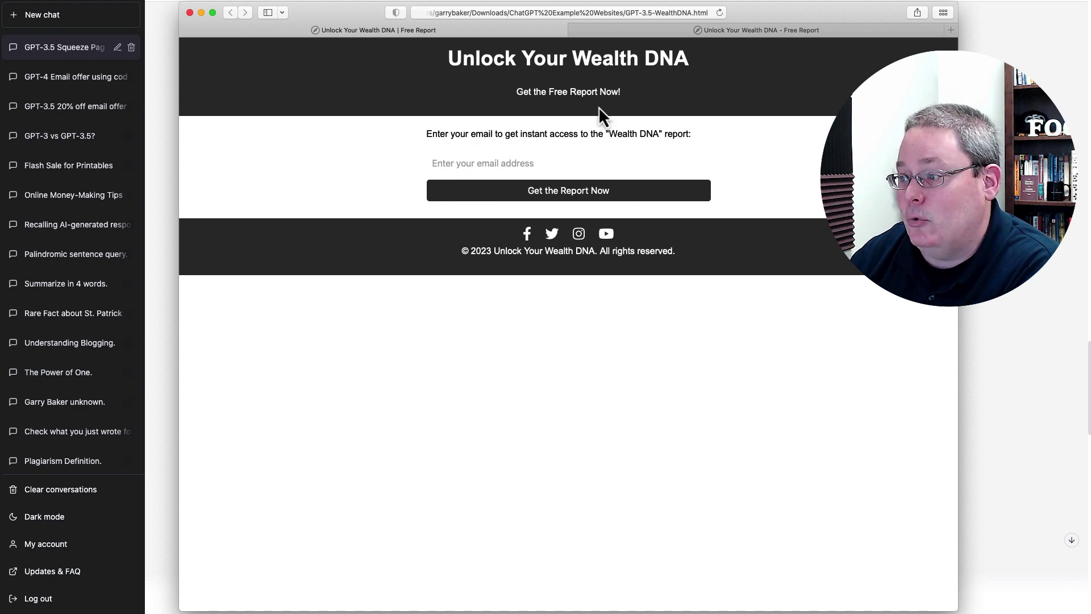
key("super+Tab")
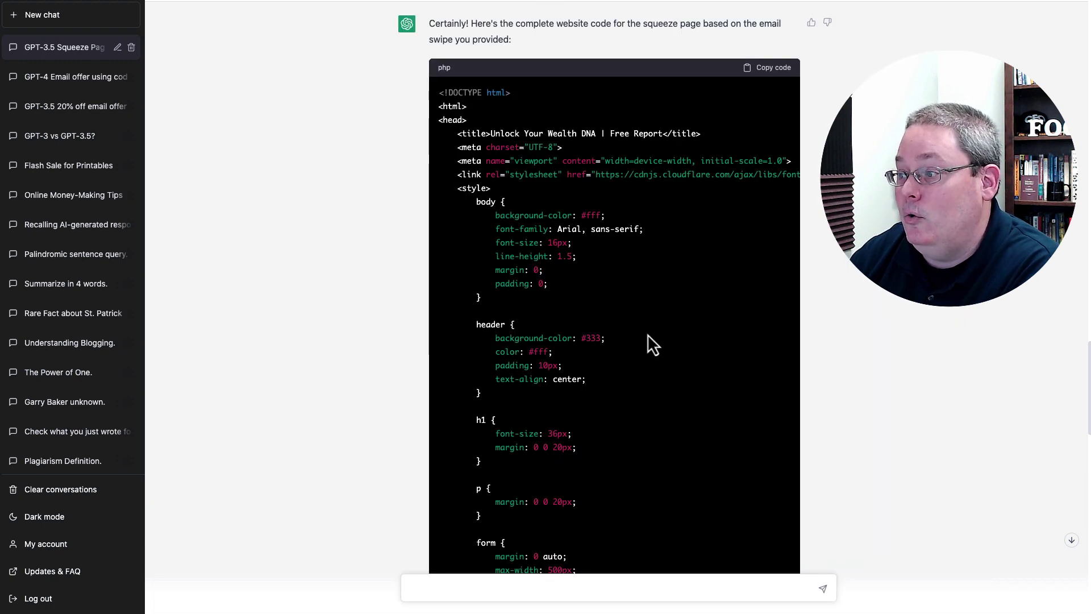
left_click(770, 69)
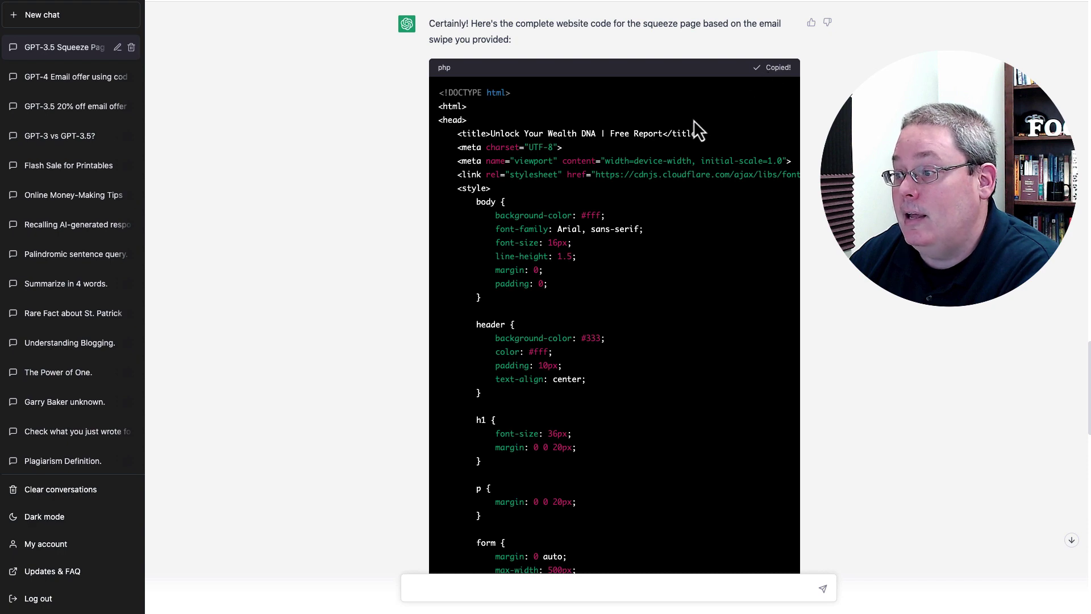
Open GPT-3.5-WealthDNA.html from the Example Websites folder in Safari.
key("super+Tab")
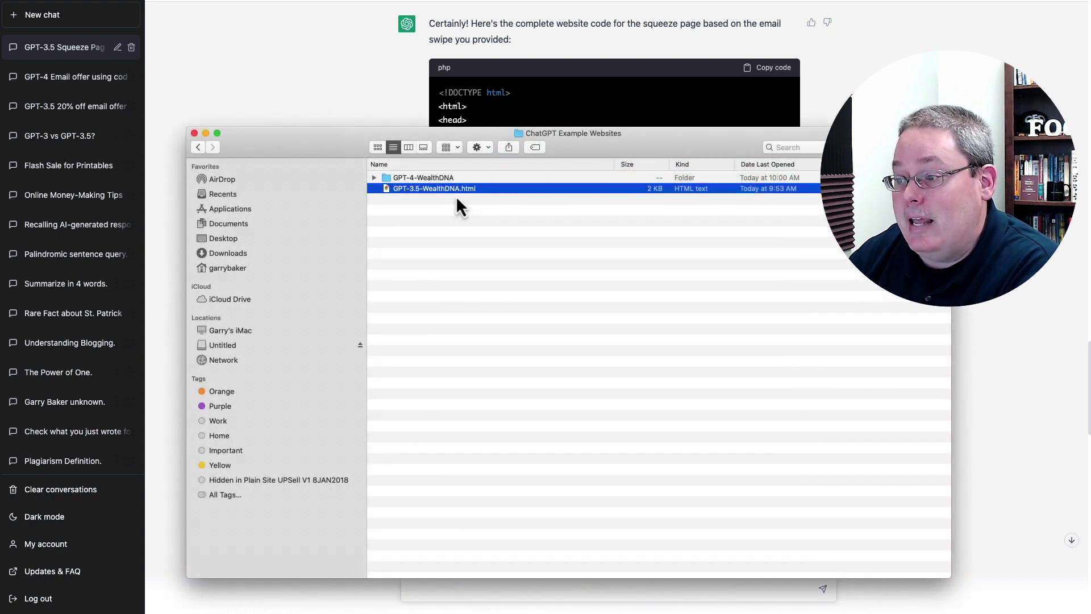
left_click_drag(456, 194, 366, 606)
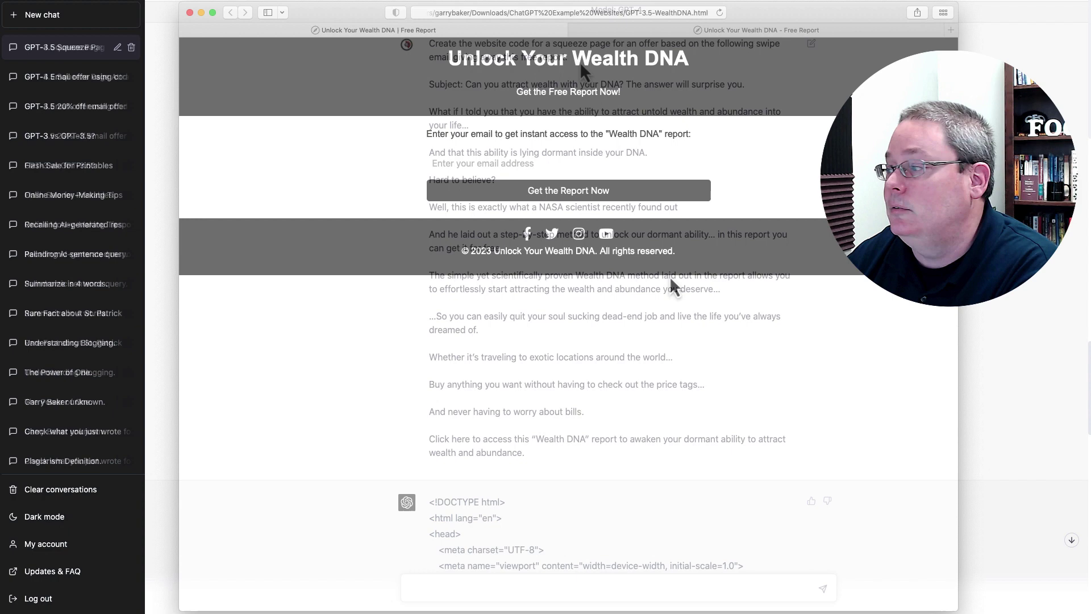
Highlight the GPT-4 label and Wealth DNA prompt, then scroll through the generated HTML and CSS.
left_click_drag(642, 9, 594, 9)
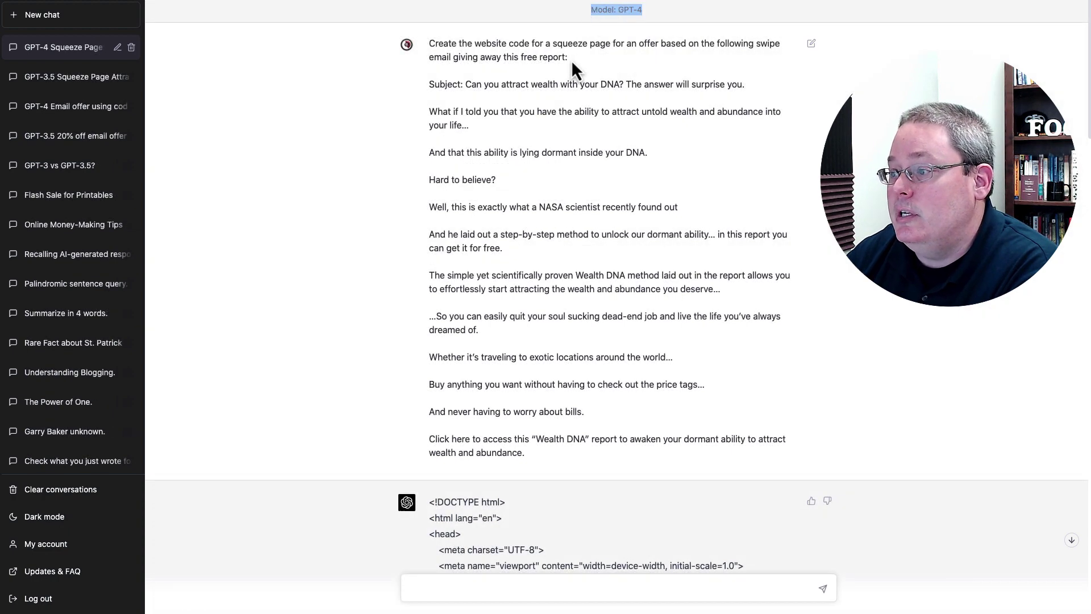
left_click_drag(568, 57, 430, 47)
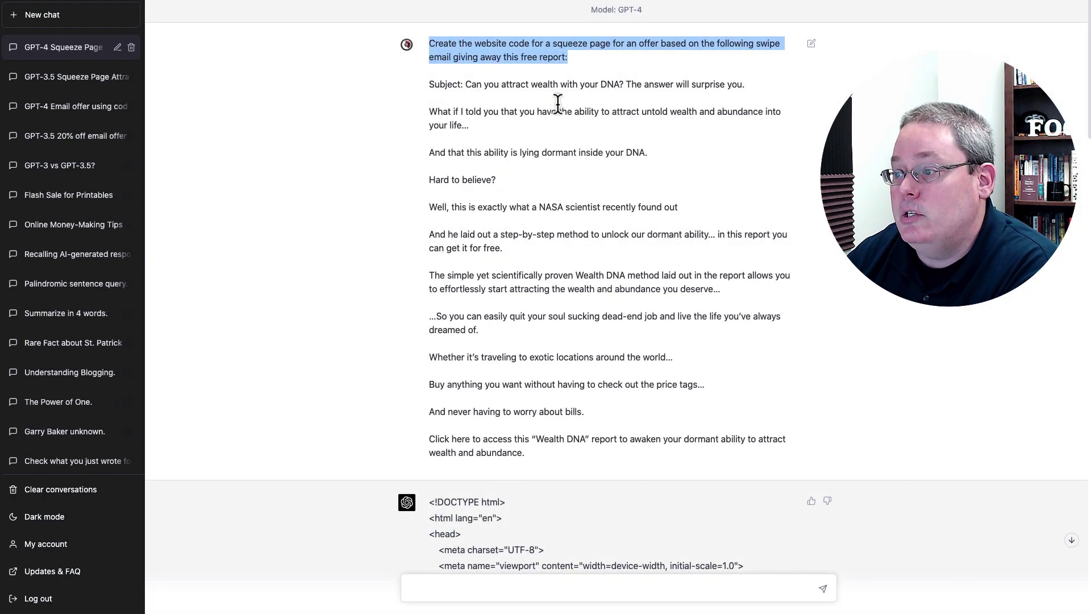
left_click_drag(429, 84, 575, 466)
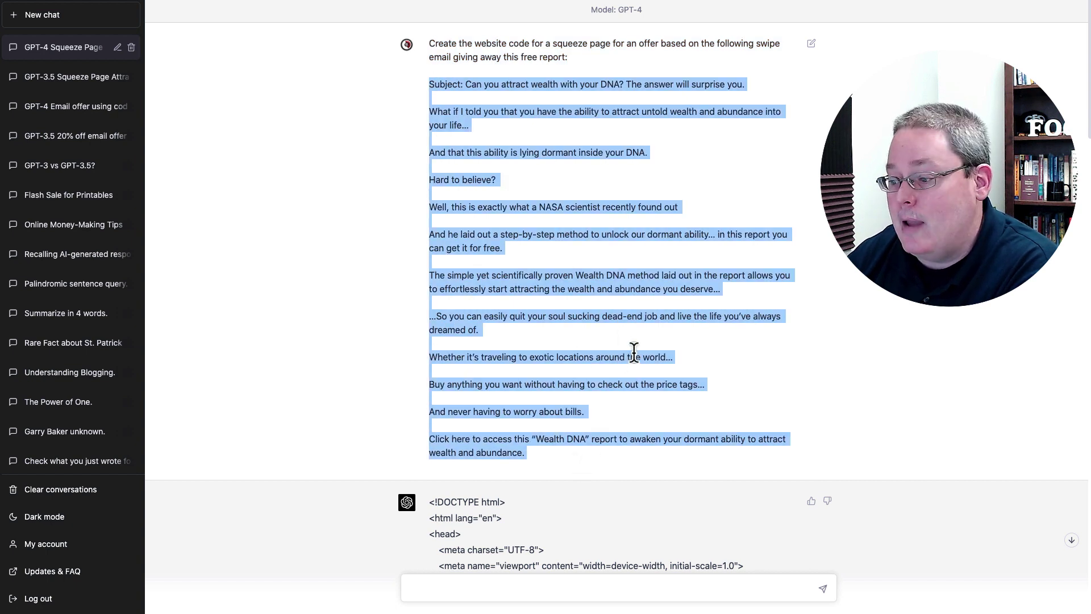
scroll(633, 349, "down", 5)
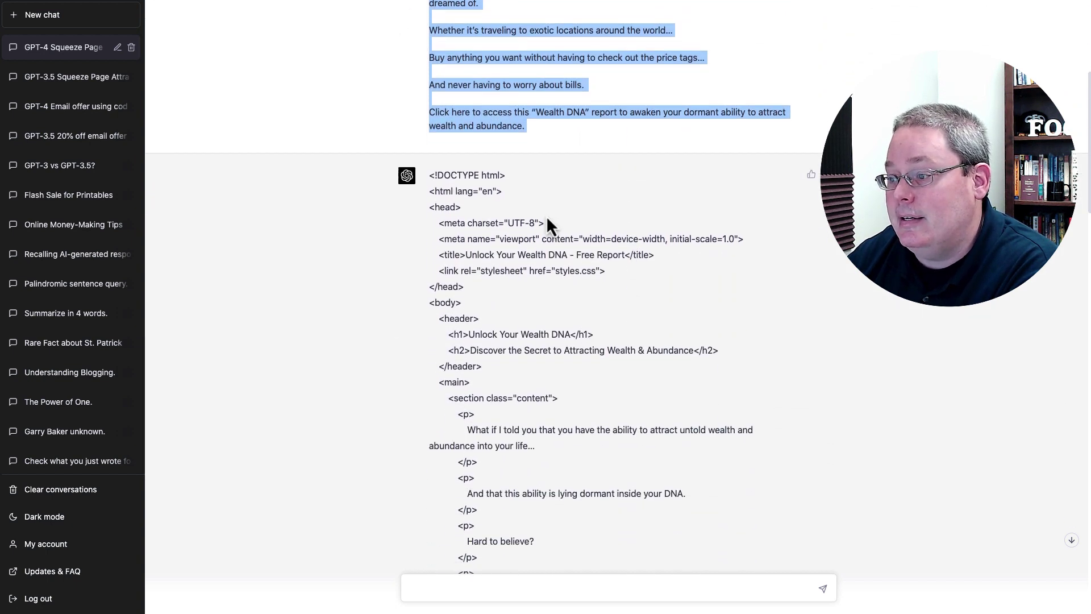
scroll(547, 215, "down", 3)
scroll(570, 228, "down", 4)
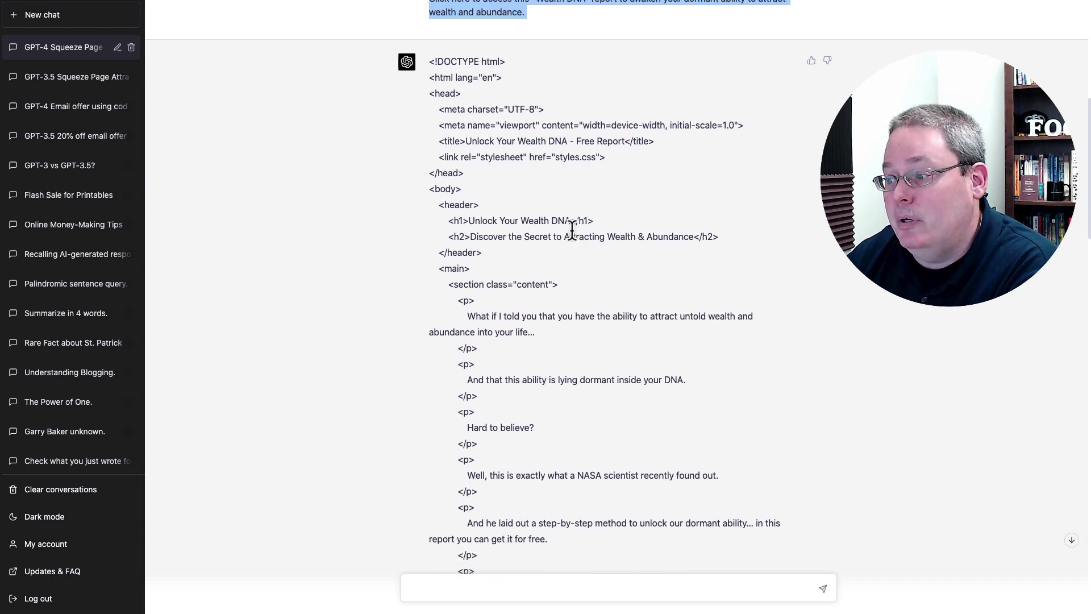
scroll(572, 232, "down", 5)
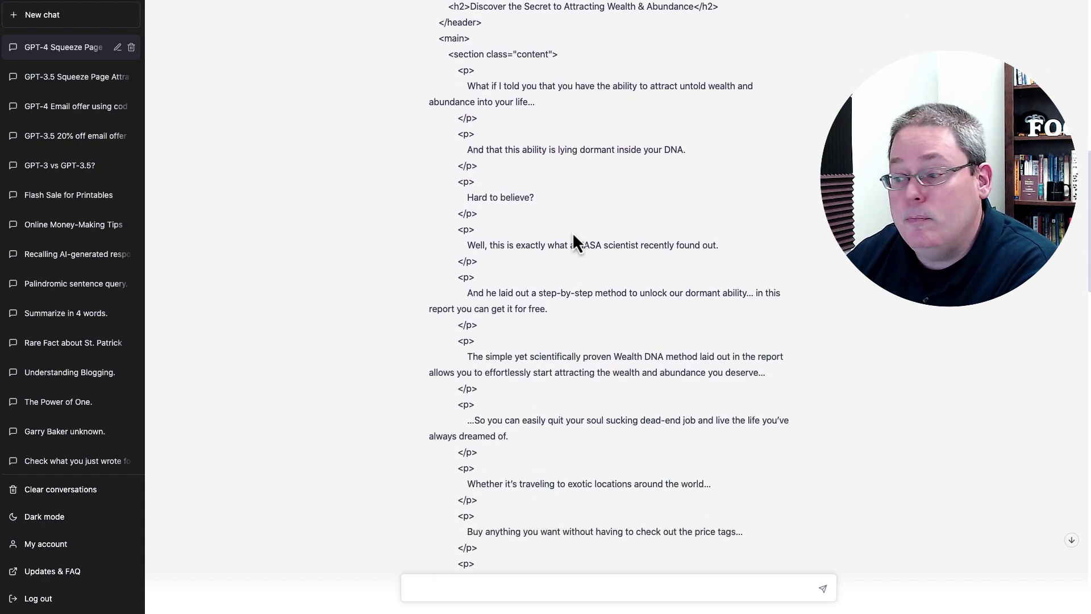
scroll(574, 238, "down", 9)
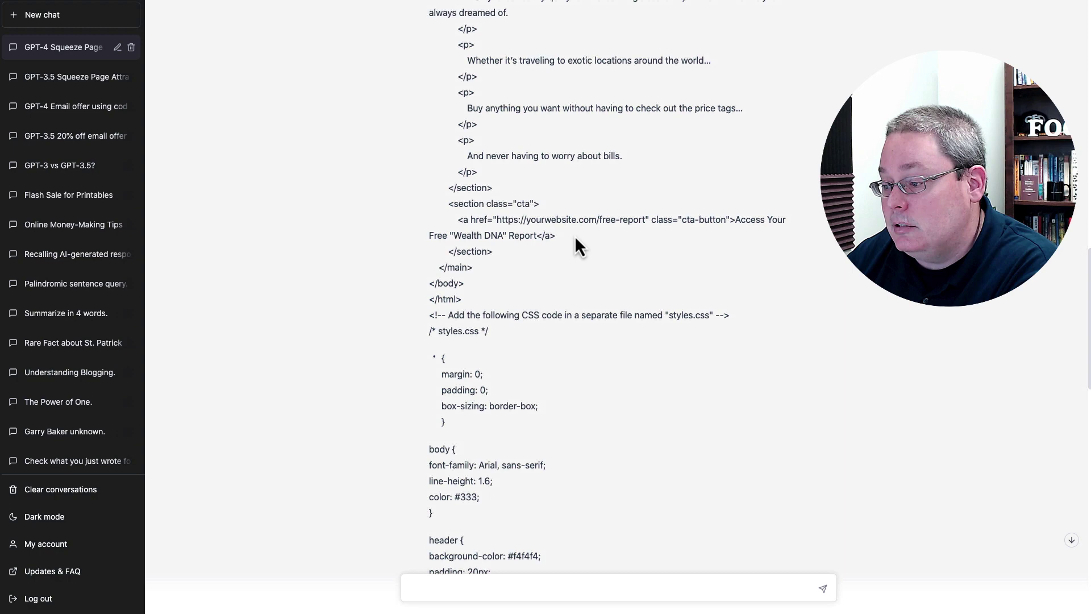
scroll(575, 236, "down", 8)
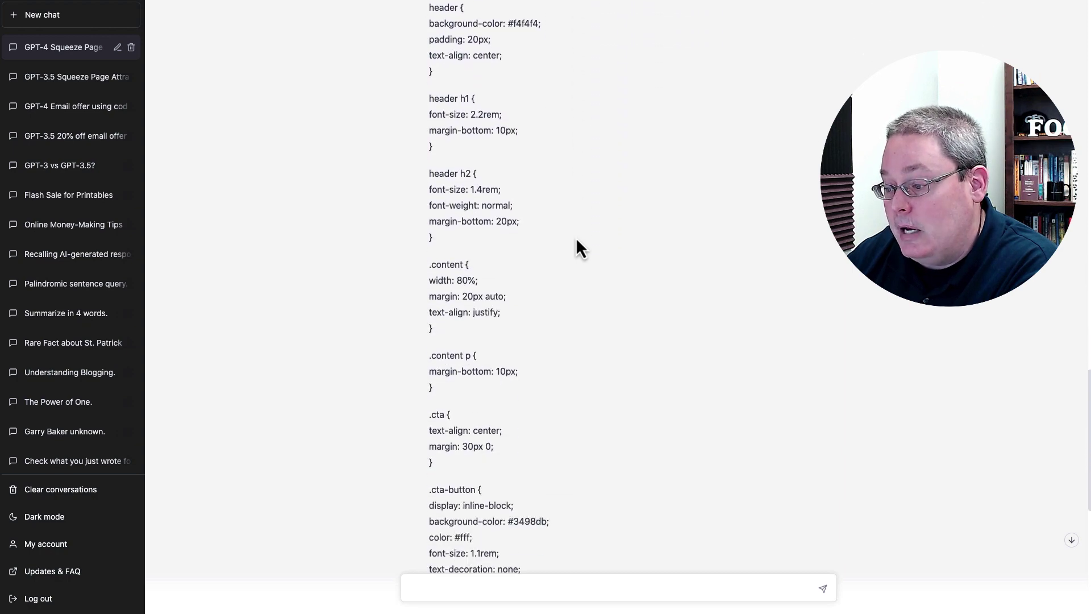
scroll(576, 237, "down", 1)
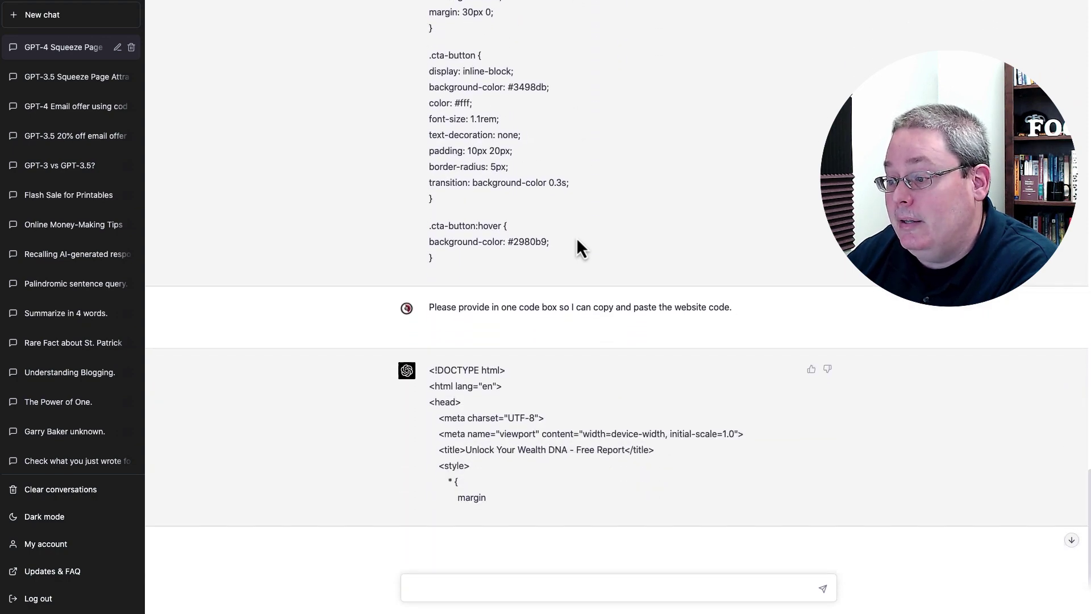
left_click_drag(430, 288, 748, 295)
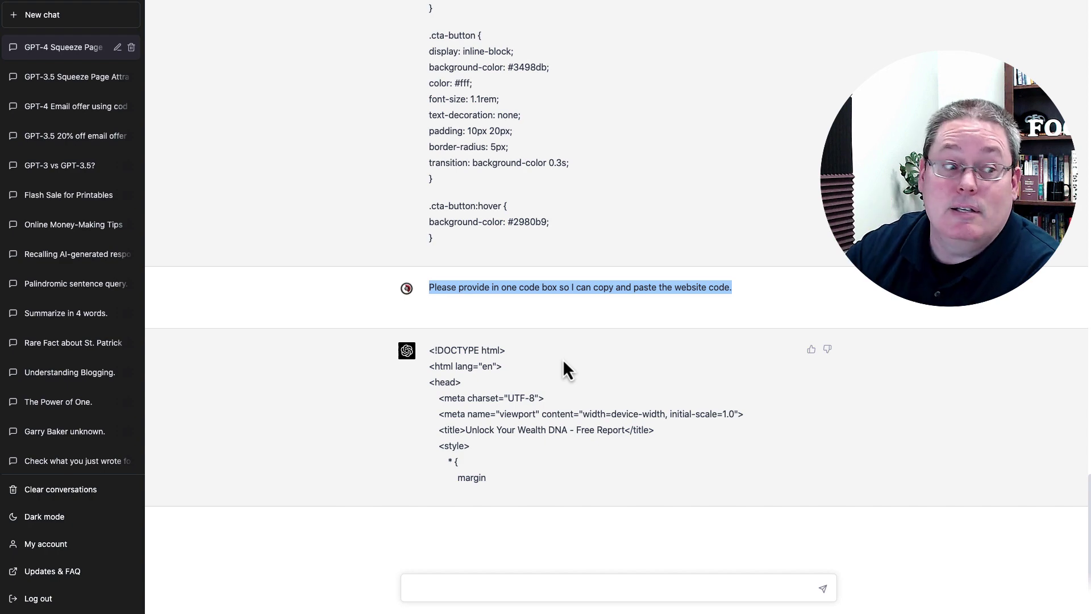
scroll(596, 366, "up", 12)
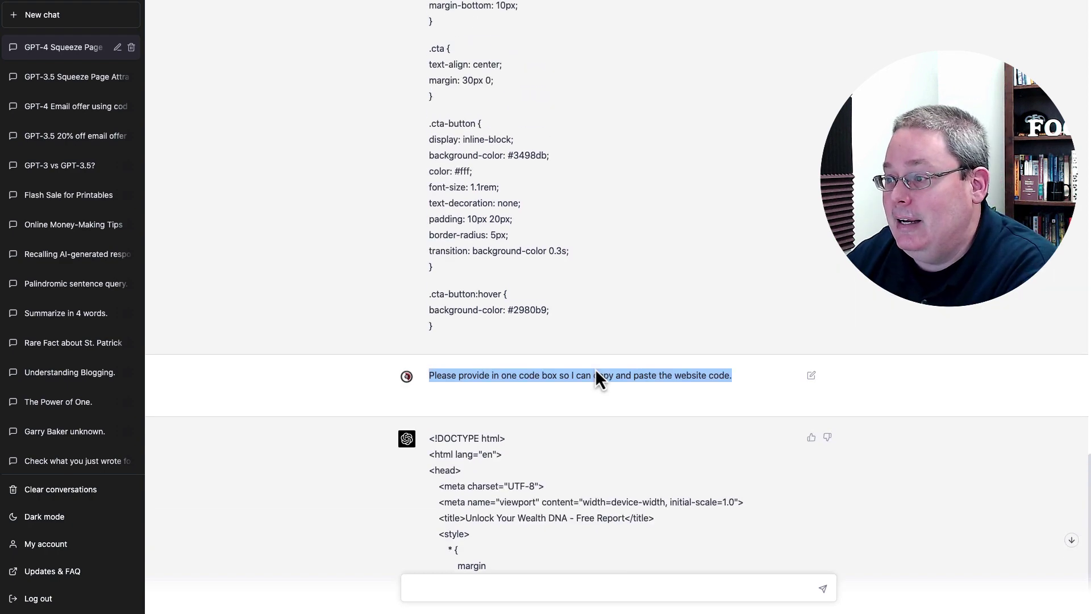
scroll(587, 364, "up", 15)
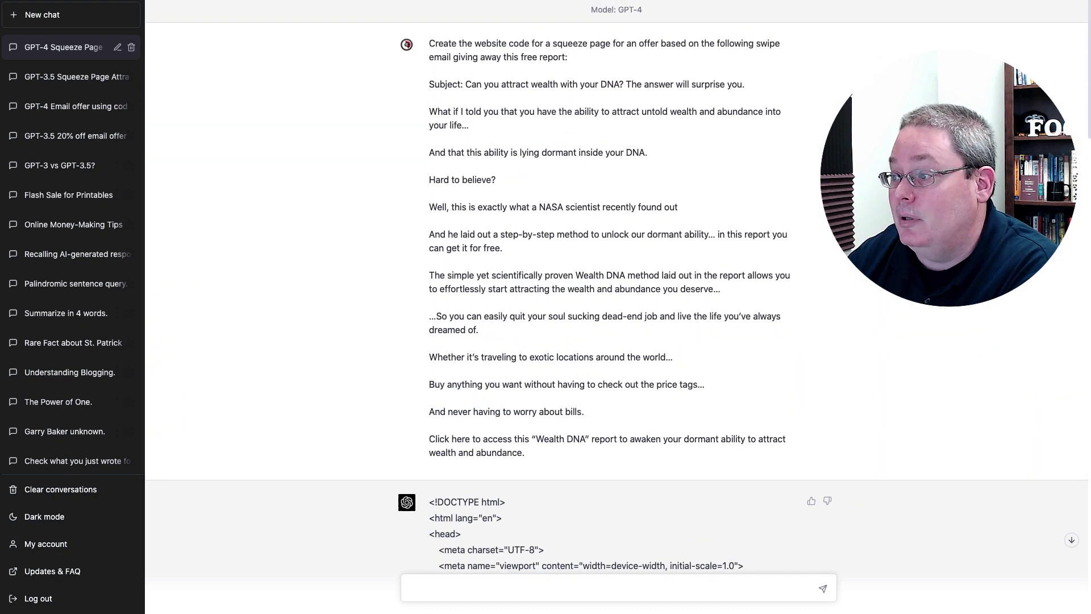
left_click_drag(646, 10, 589, 11)
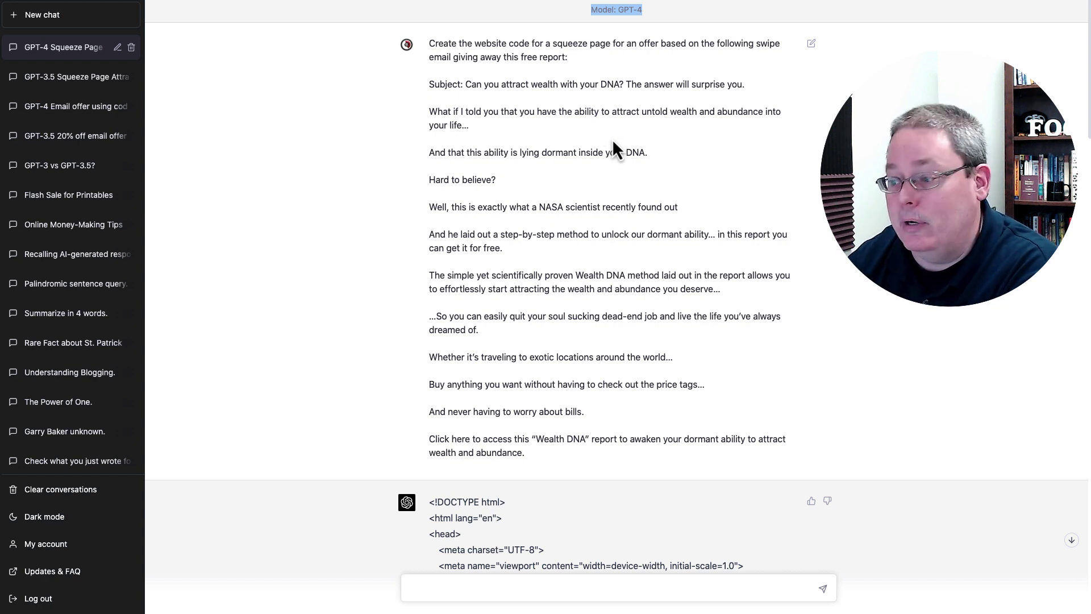
scroll(586, 142, "down", 7)
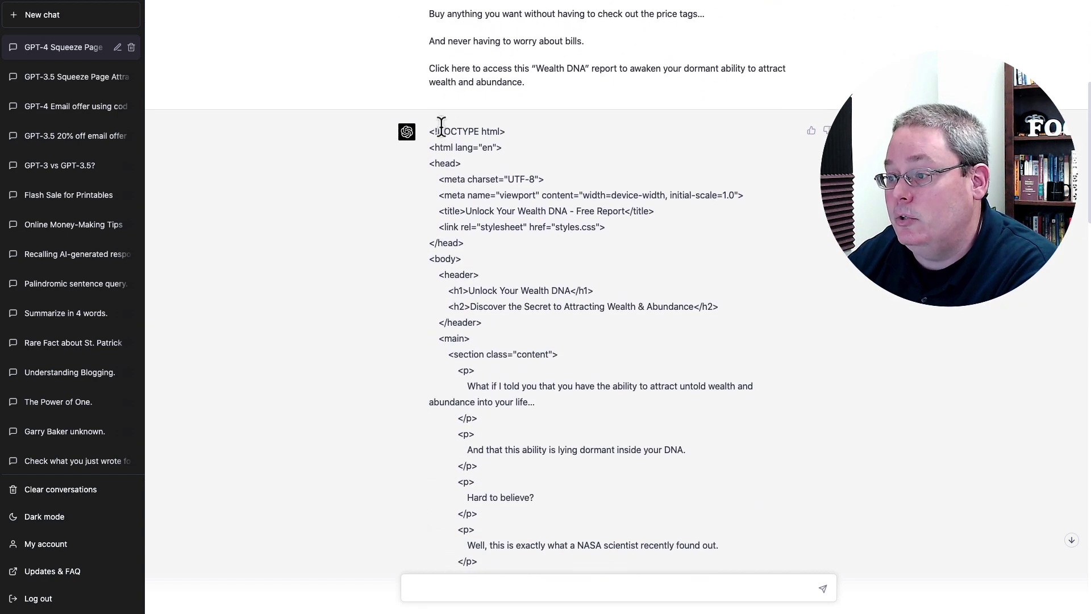
left_click_drag(426, 133, 581, 344)
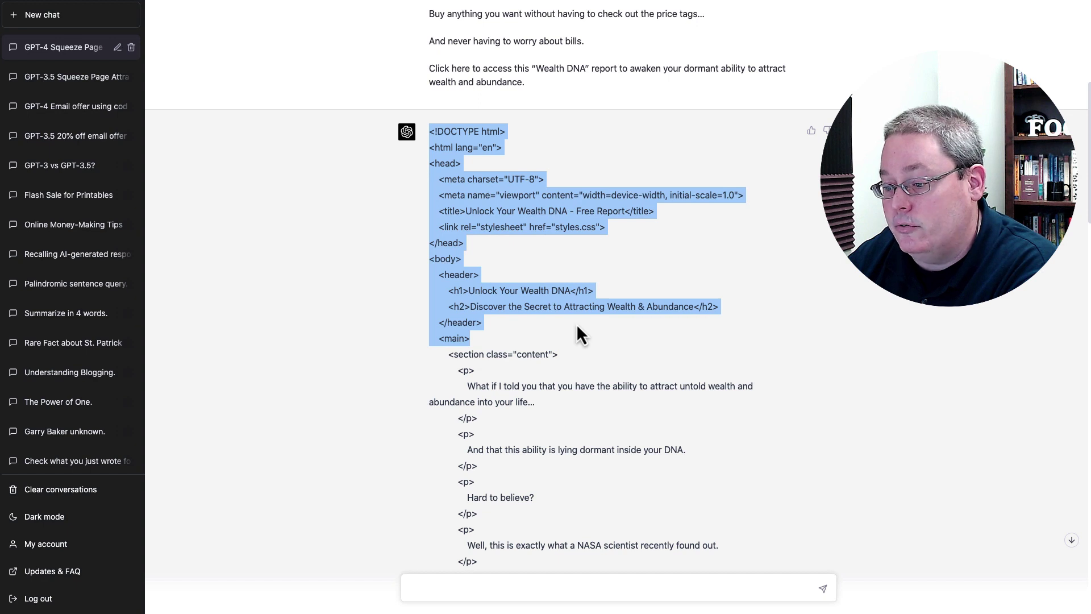
scroll(426, 224, "down", 12)
left_click_drag(427, 192, 577, 214)
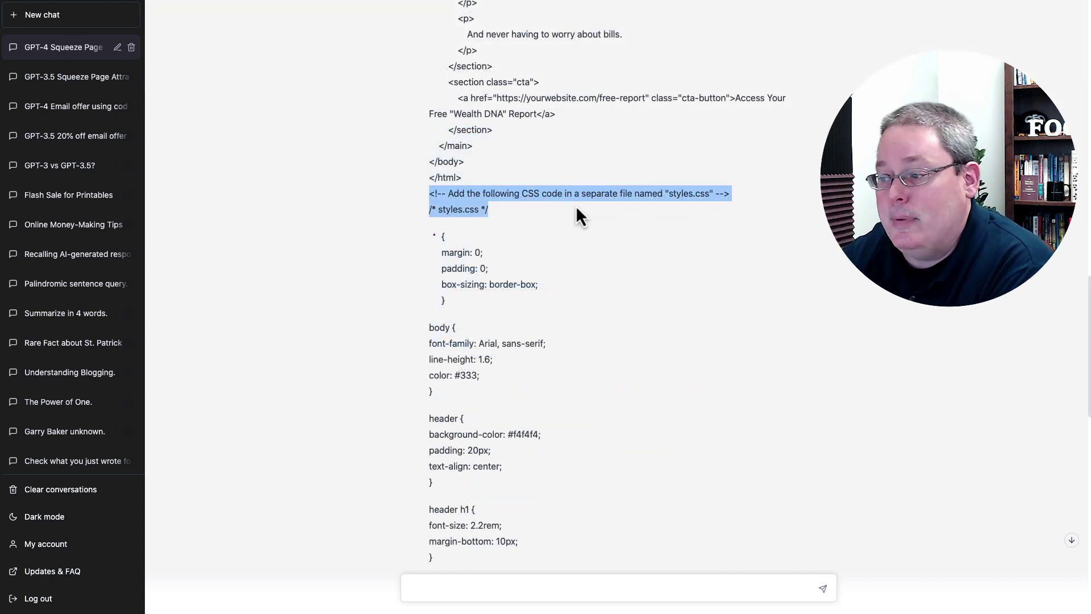
Open GPT-4-WealthDNA.html, saved with styles.css in the GPT-4-WealthDNA folder, in Safari.
key("super+Tab")
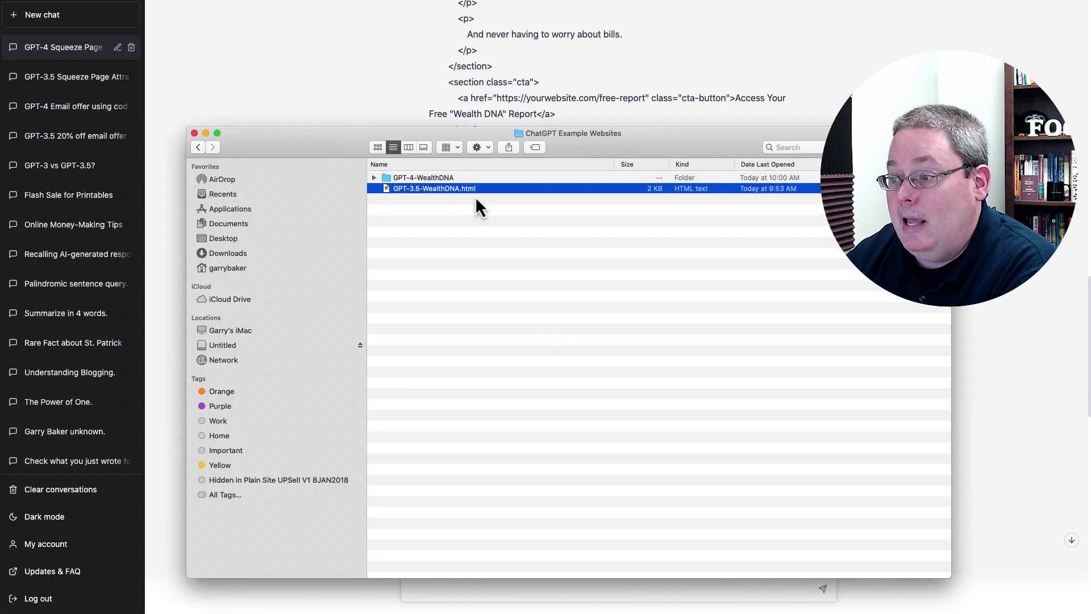
double_click(440, 178)
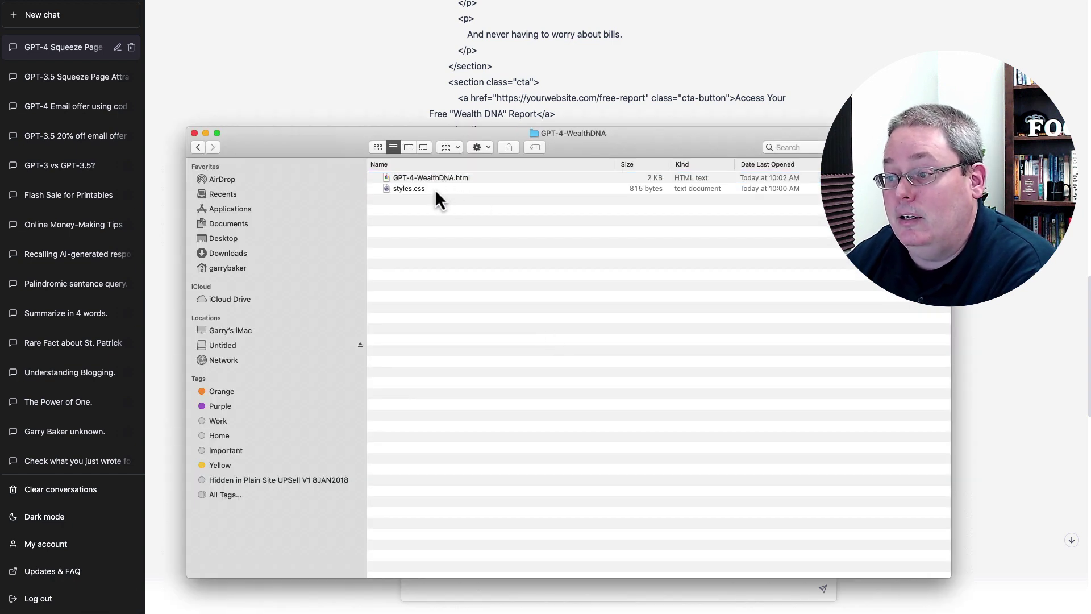
left_click(434, 189)
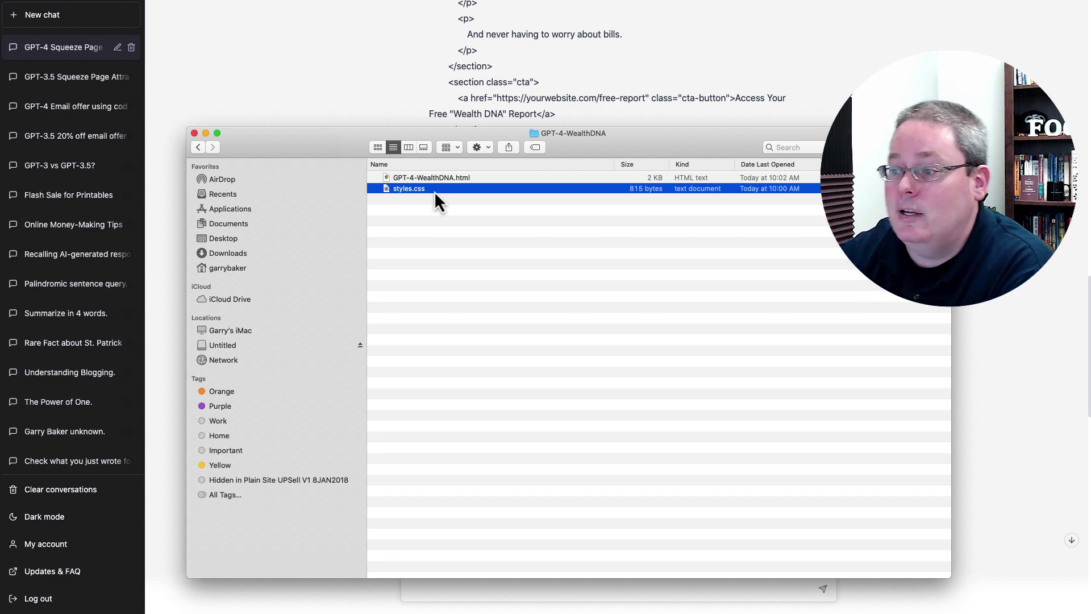
left_click(438, 181)
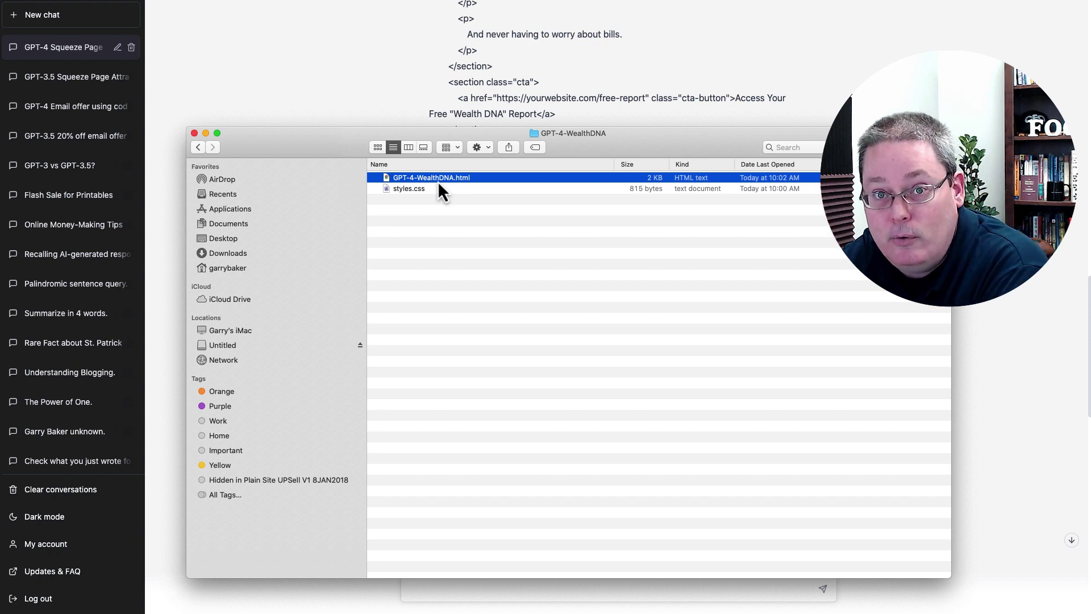
left_click(394, 103)
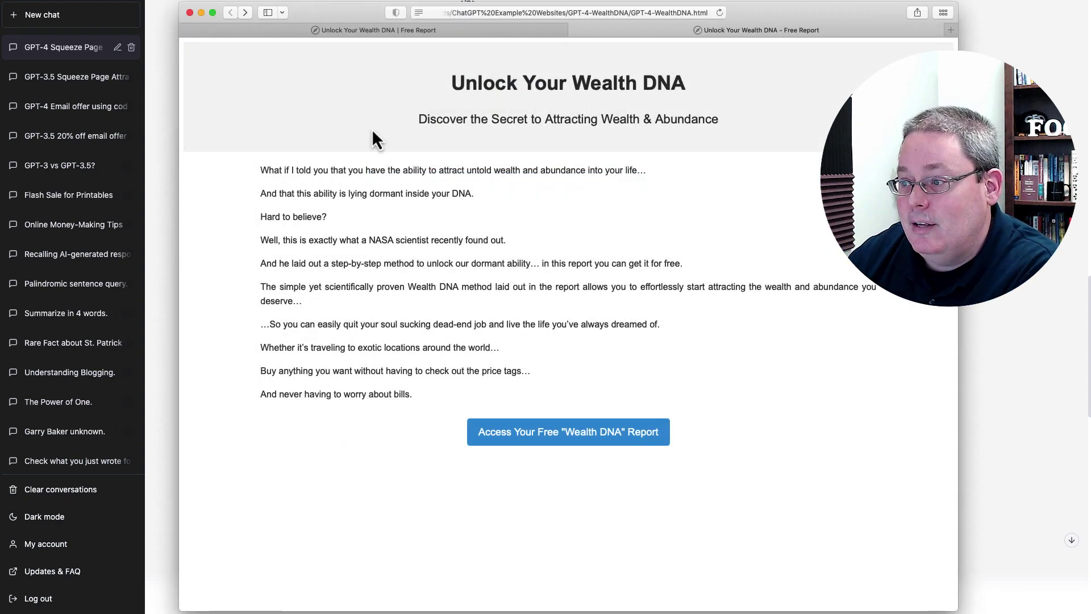
Highlight the 'Unlock Your Wealth DNA' heading, the wealth subheading and the body copy on the preview.
left_click_drag(447, 90, 714, 81)
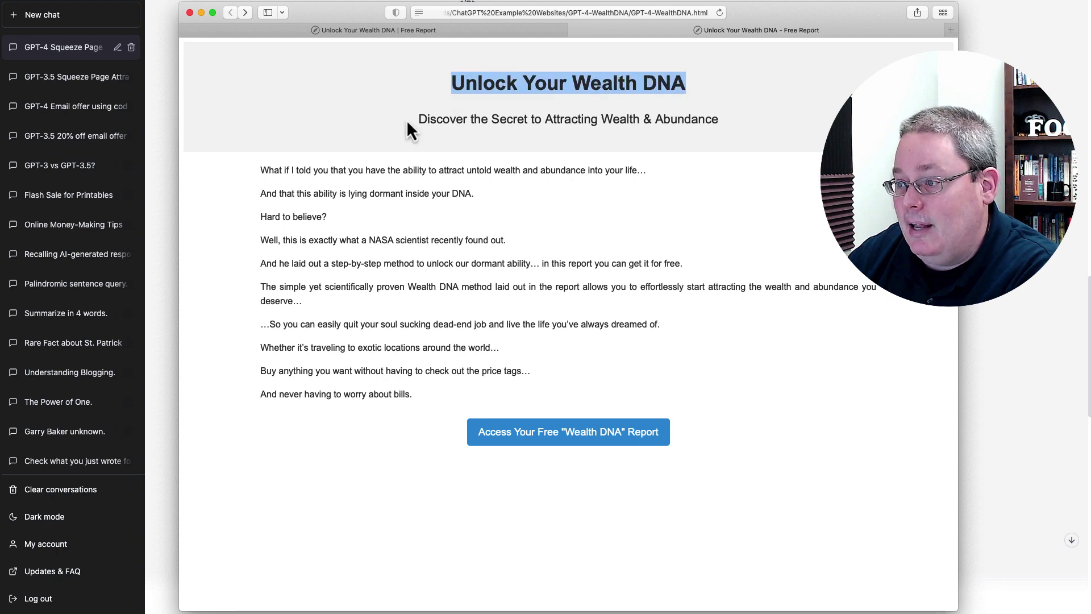
left_click_drag(407, 120, 744, 120)
left_click_drag(250, 175, 450, 405)
left_click(428, 352)
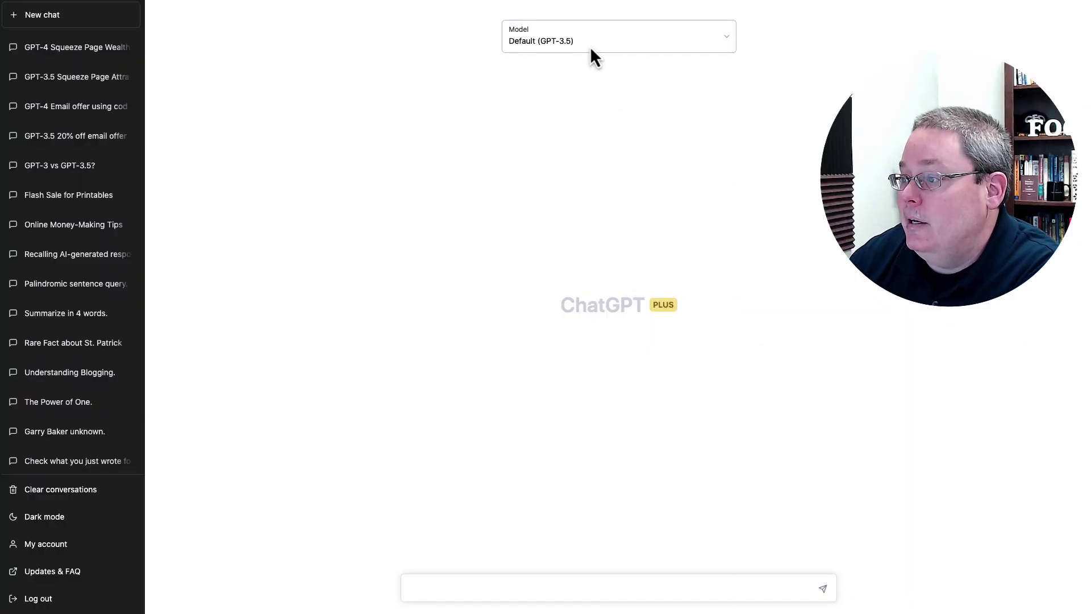
Keep Default (GPT-3.5) as the model and send the Wealth DNA swipe-email rewrite prompt.
left_click(591, 49)
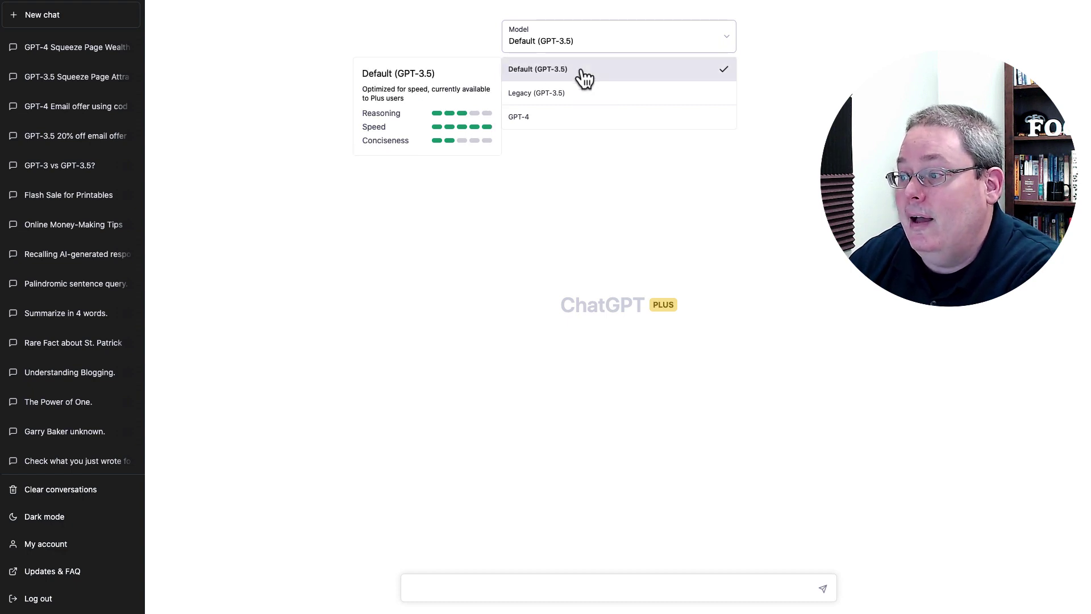
left_click(574, 70)
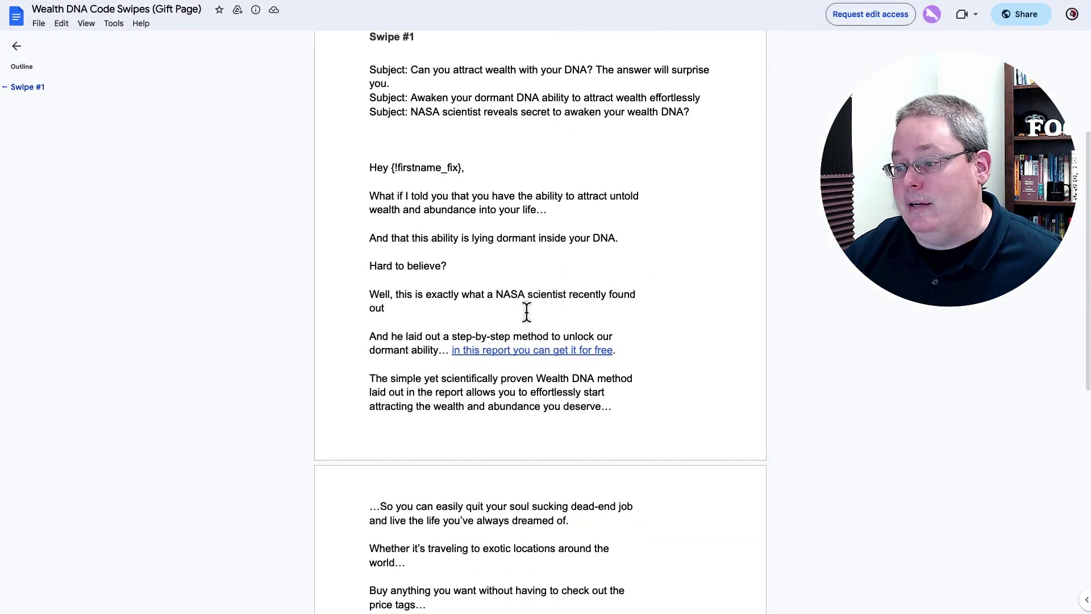
scroll(527, 311, "down", 7)
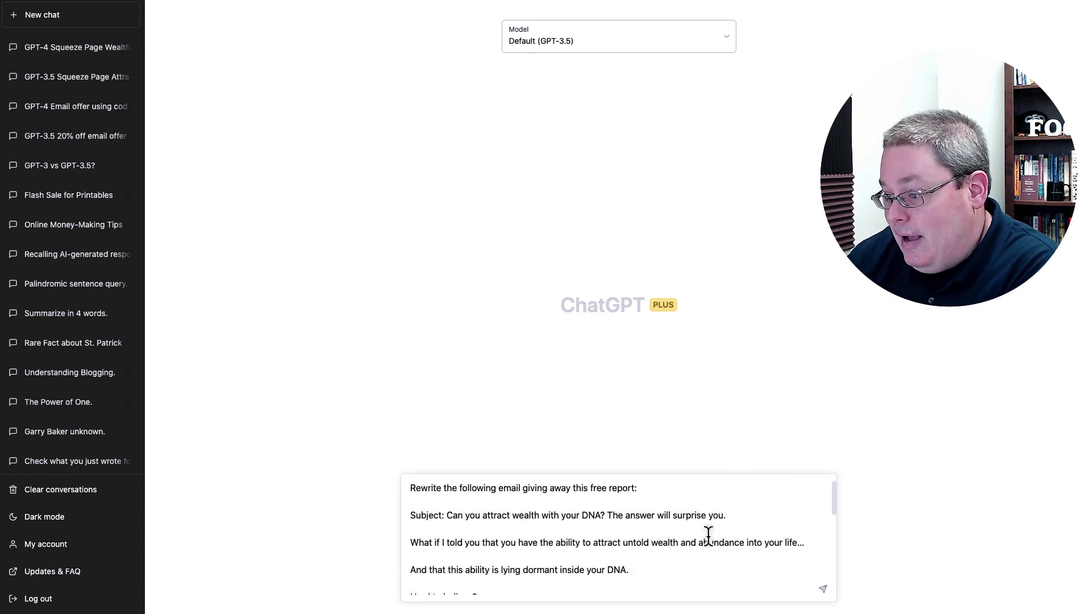
left_click_drag(409, 489, 643, 490)
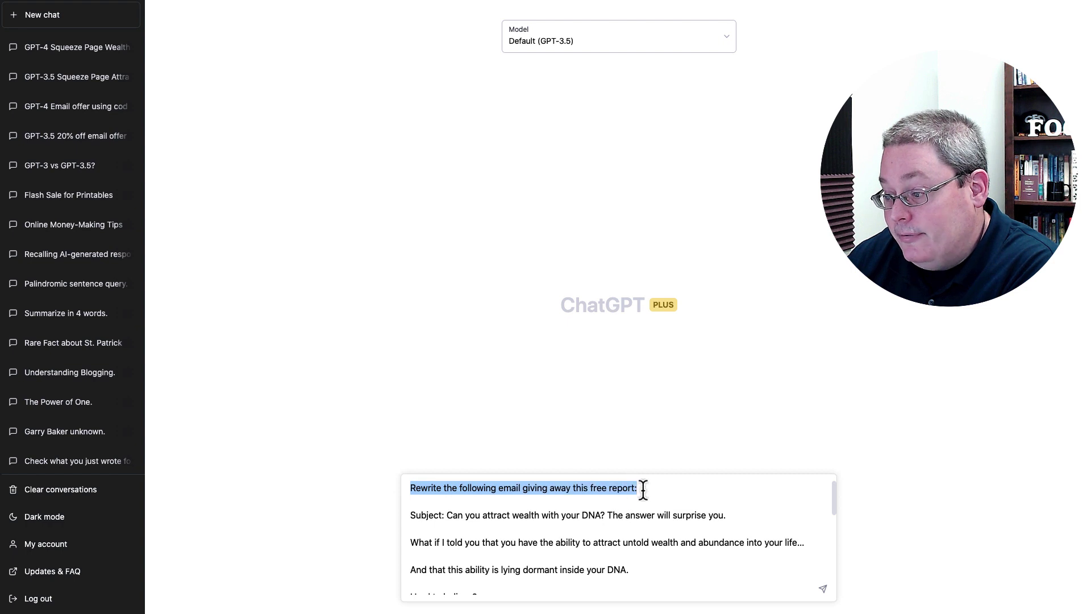
left_click(822, 589)
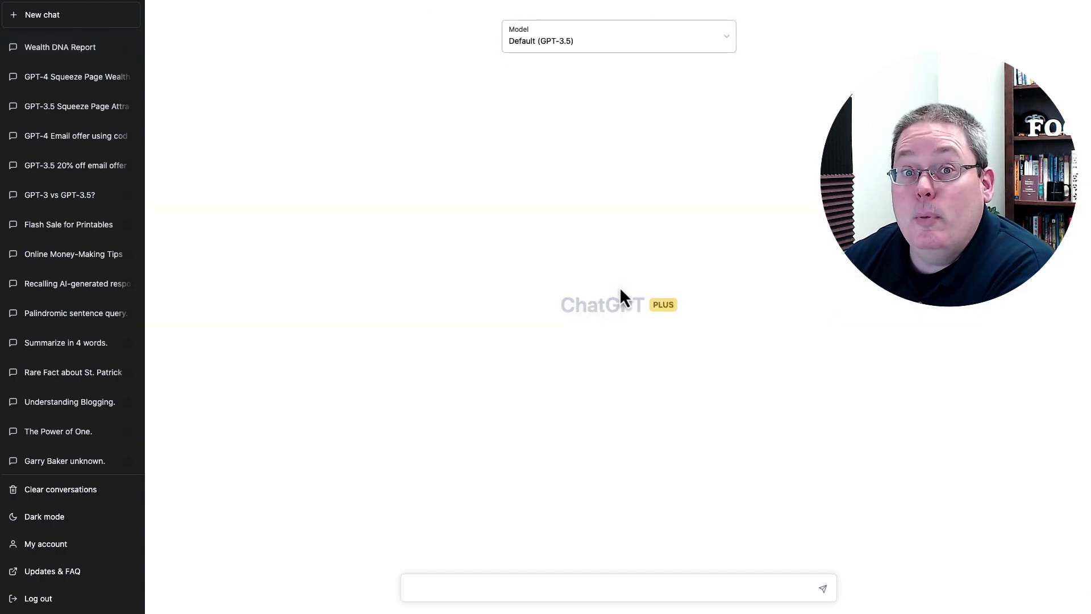
Switch the new chat to GPT-4, paste the swipe-email rewrite prompt and send it.
left_click(608, 37)
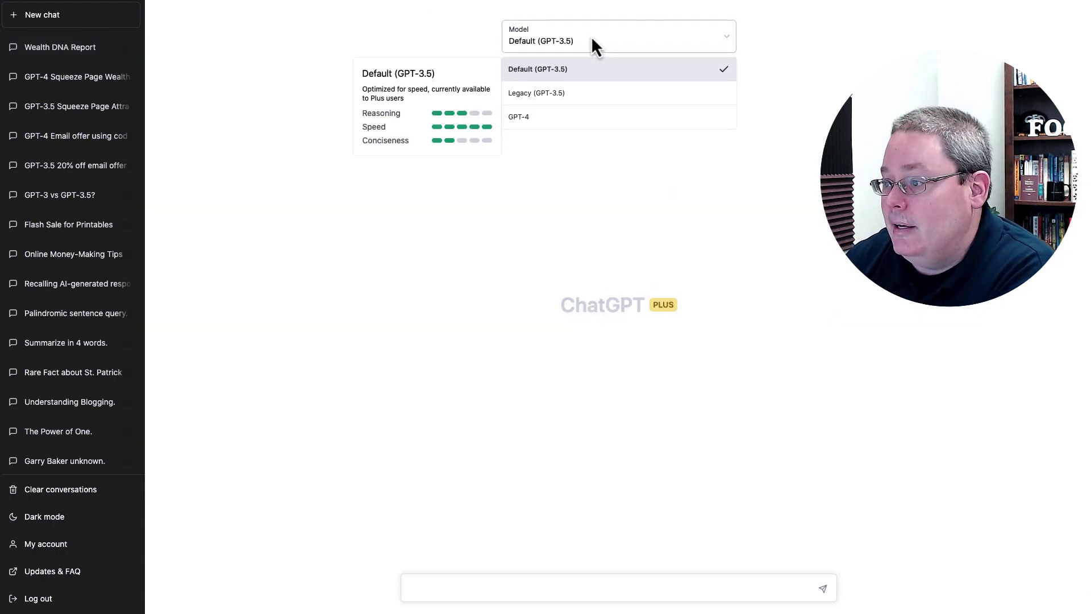
left_click(524, 117)
left_click(505, 585)
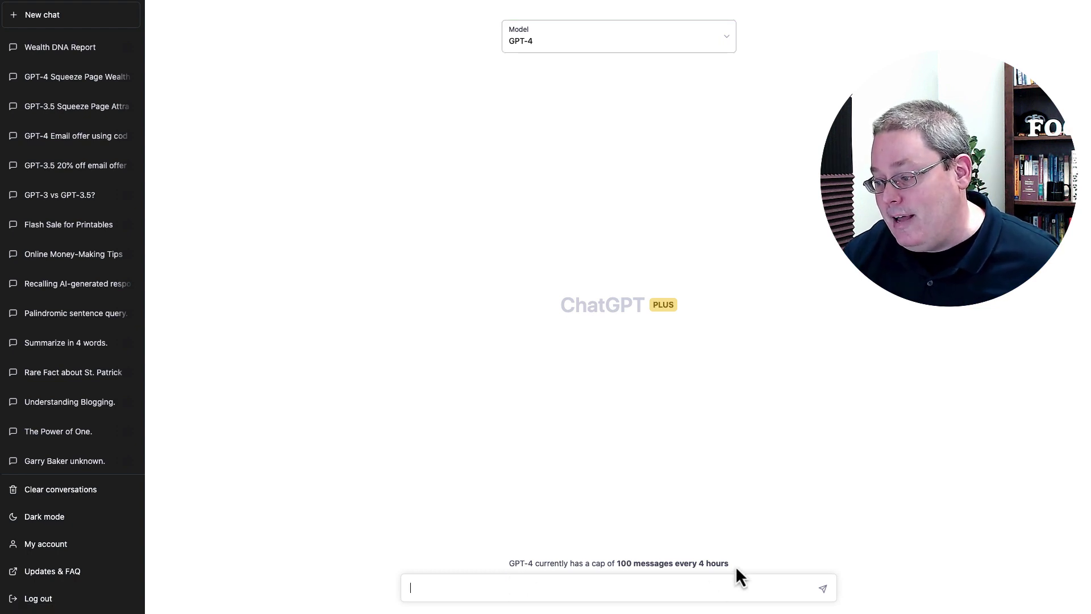
left_click_drag(736, 566, 615, 556)
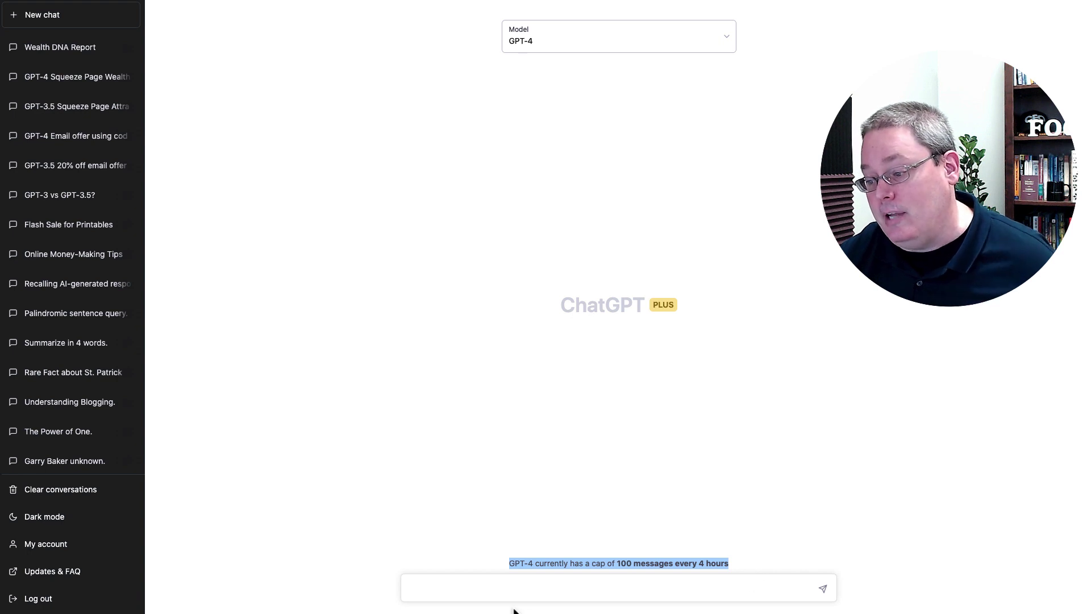
left_click(472, 588)
key("ctrl+v")
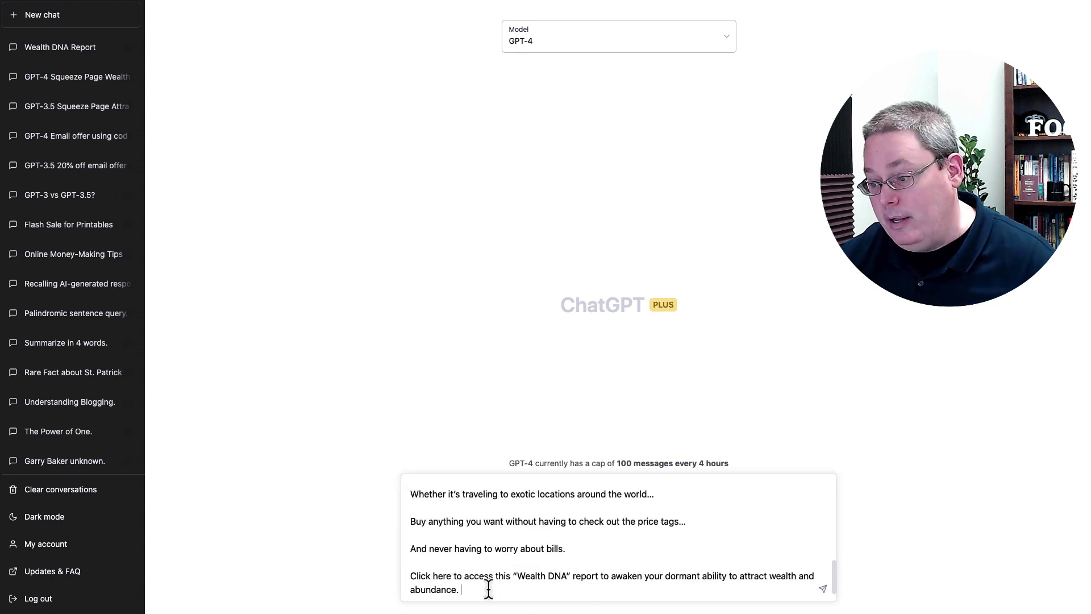
left_click(823, 590)
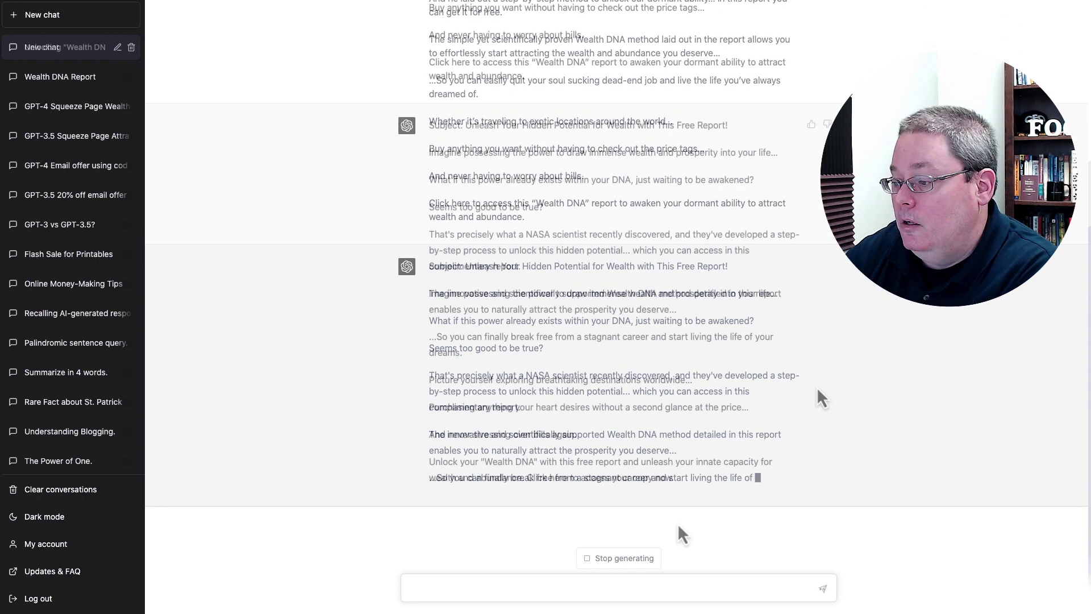
Highlight GPT-4's whole rewritten email, then the paragraph about quitting a stagnant career.
left_click_drag(679, 478, 417, 145)
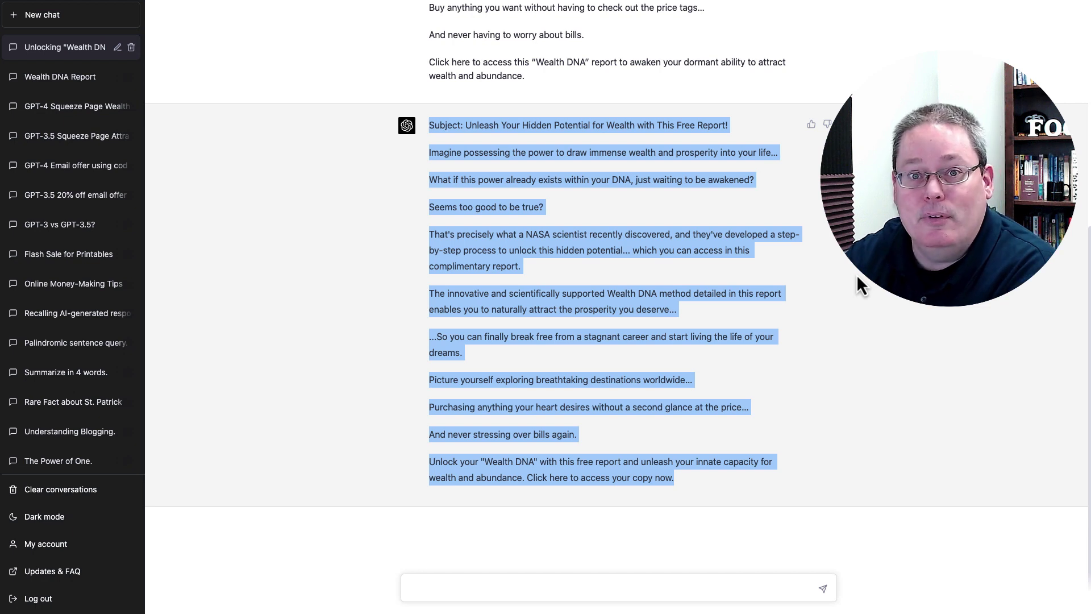
left_click(548, 352)
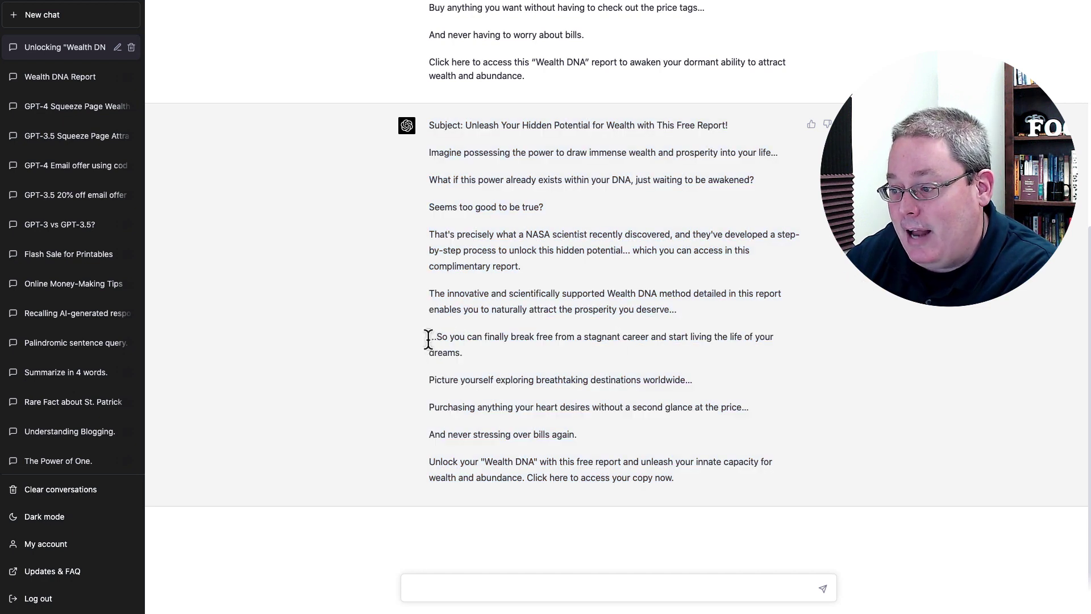
left_click_drag(444, 337, 459, 352)
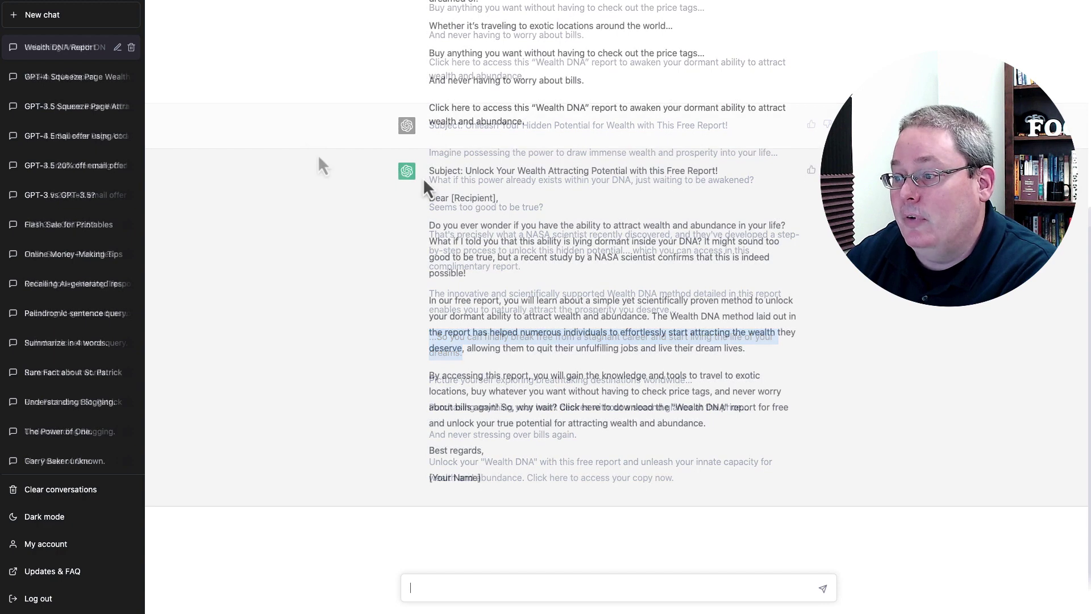
Highlight GPT-3.5's letter-style rewrite in the Wealth DNA Report chat for comparison.
left_click_drag(428, 170, 536, 464)
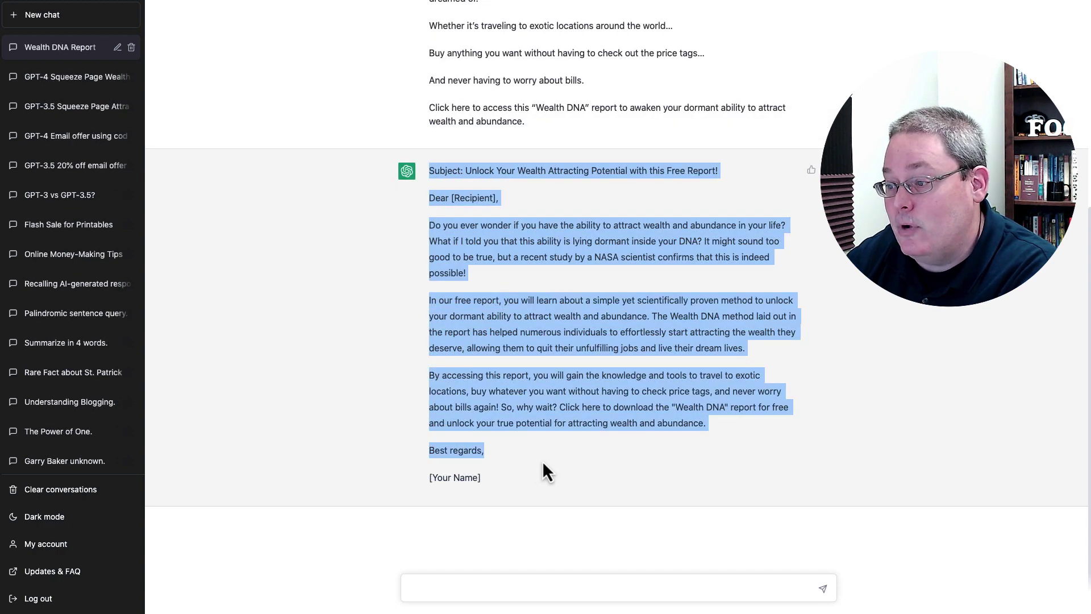